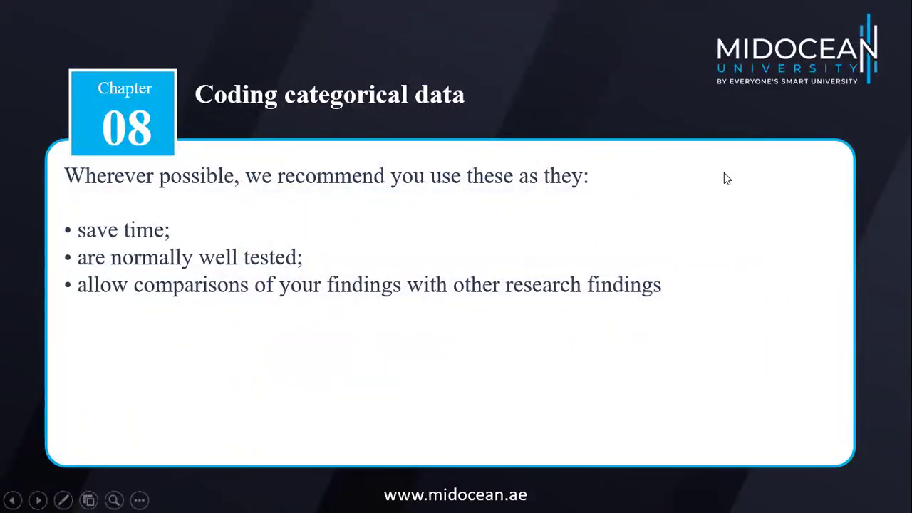
# Step: Switch from the slide show to the SPSS data file and examine its survey responses and variable definitions
pyautogui.press('Escape')
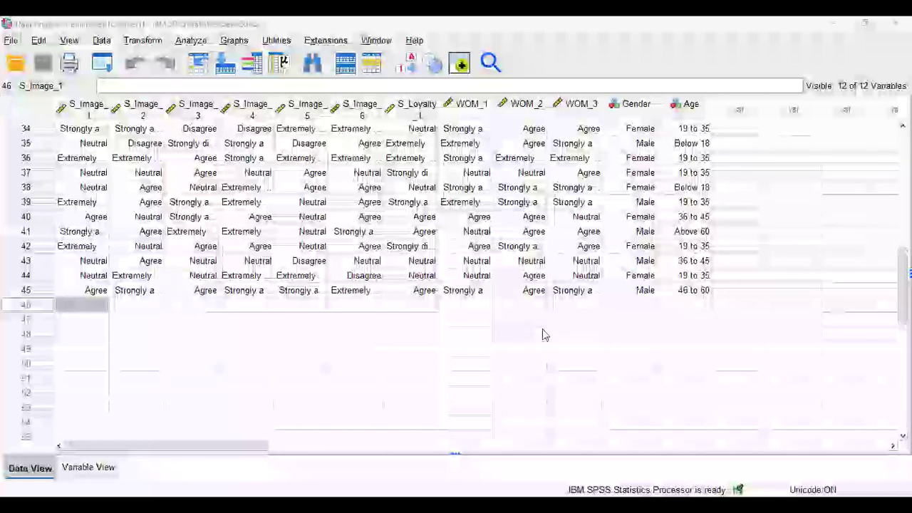
pyautogui.scroll(10, 257, 257)
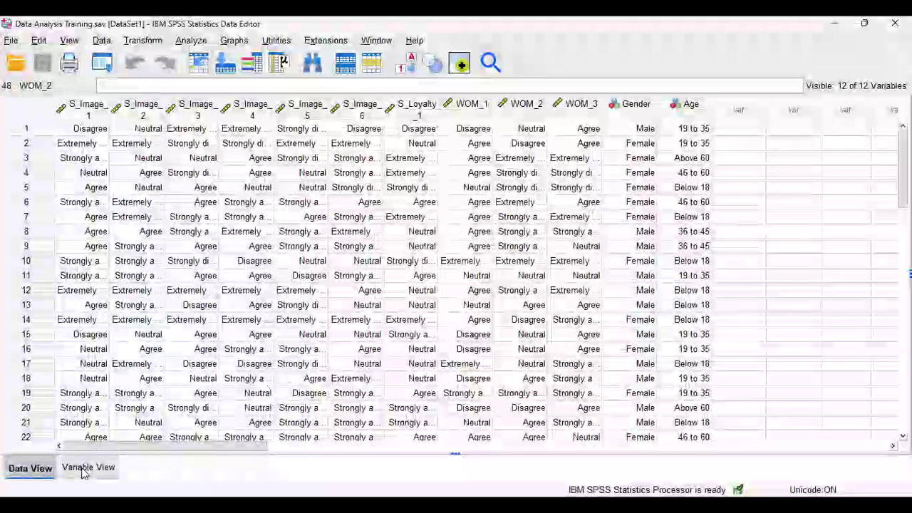
pyautogui.click(86, 468)
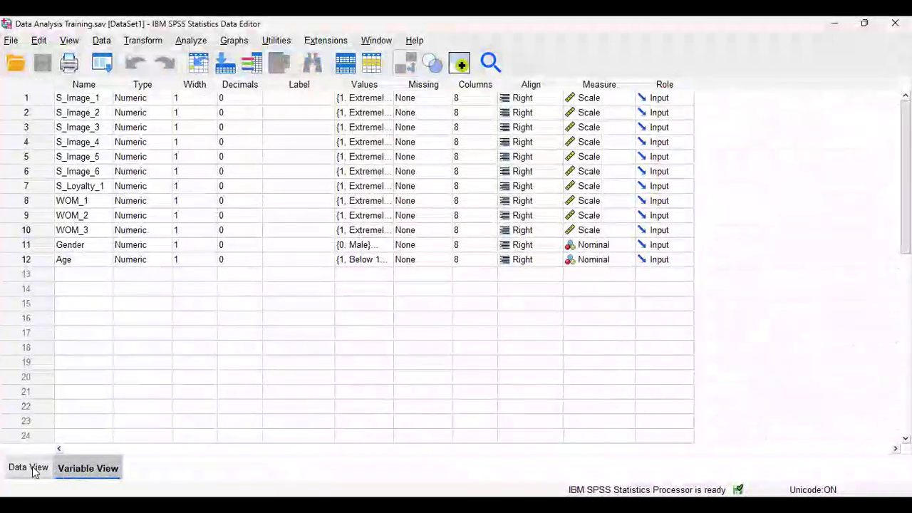
pyautogui.click(32, 469)
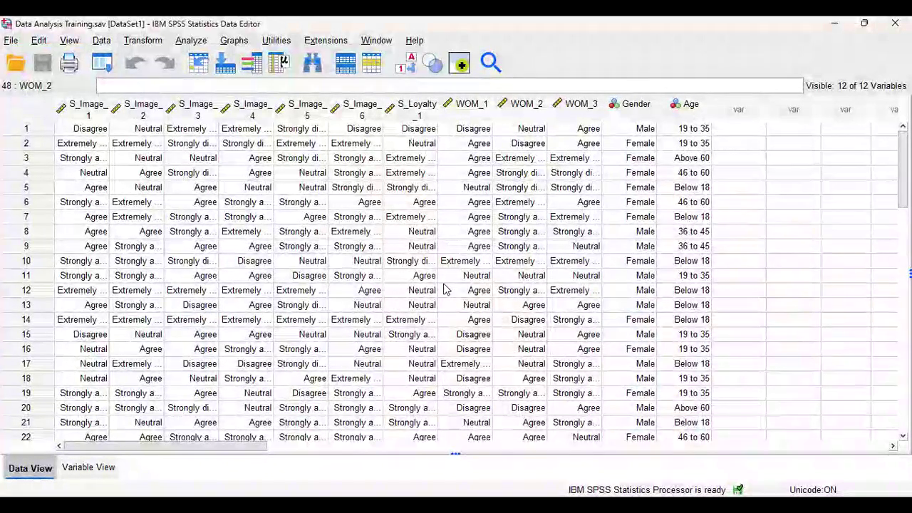
pyautogui.click(73, 467)
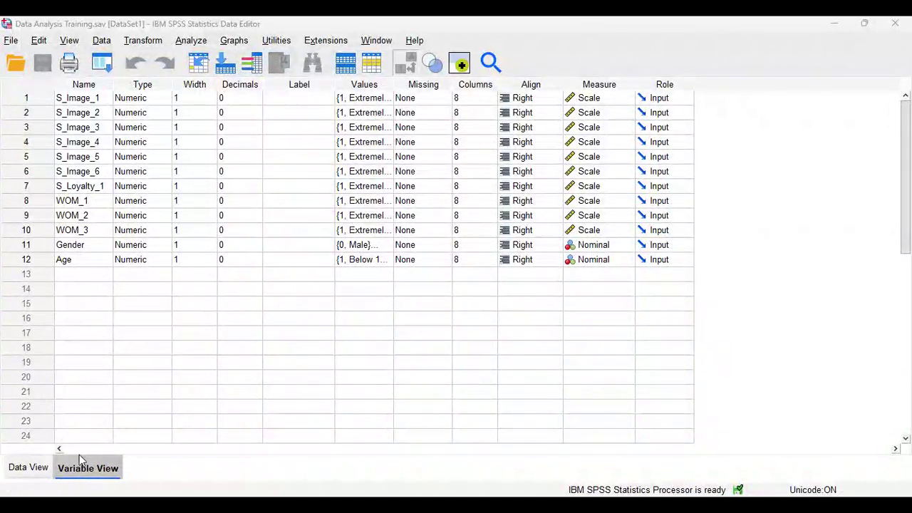
pyautogui.click(27, 468)
pyautogui.scroll(-10, 3, 296)
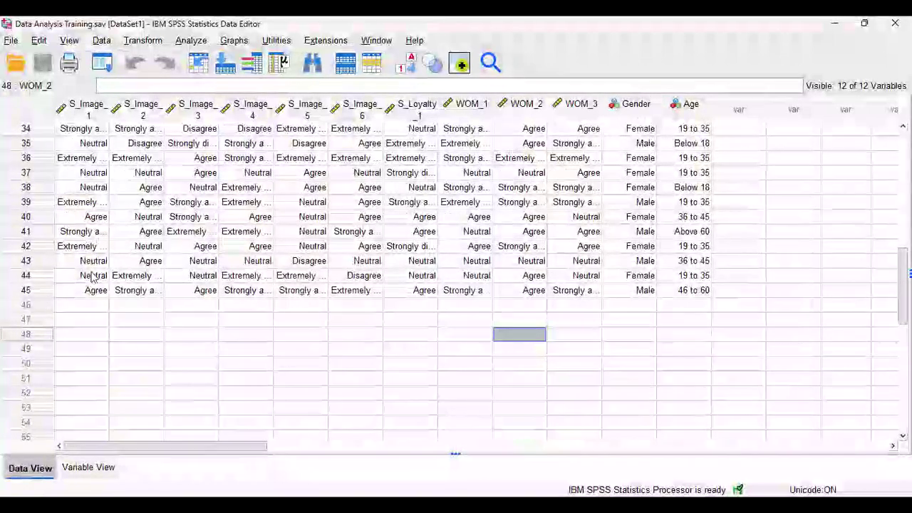
pyautogui.scroll(6, 130, 327)
pyautogui.scroll(5, 130, 326)
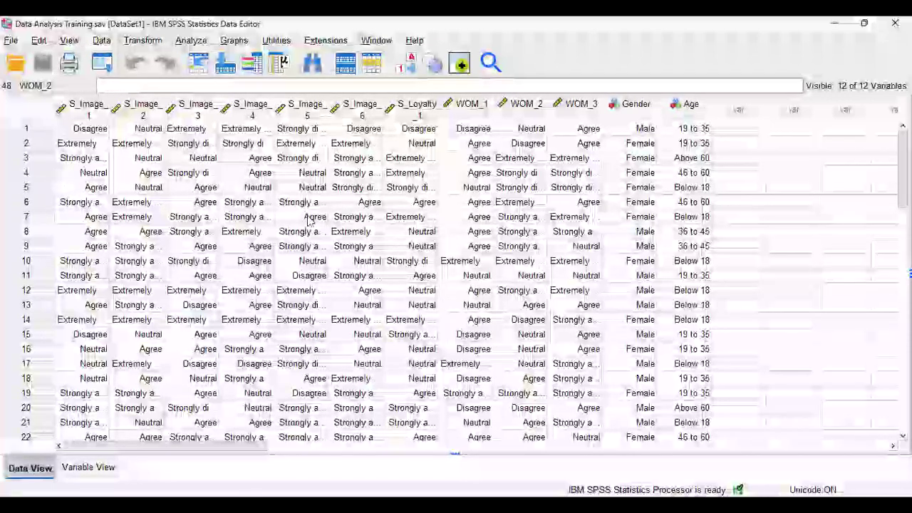
pyautogui.scroll(-8, 308, 222)
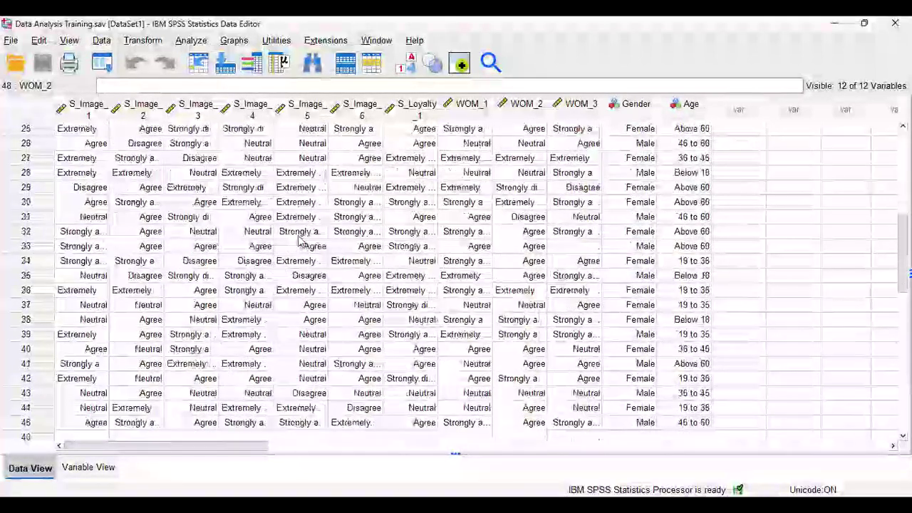
pyautogui.scroll(-4, 207, 299)
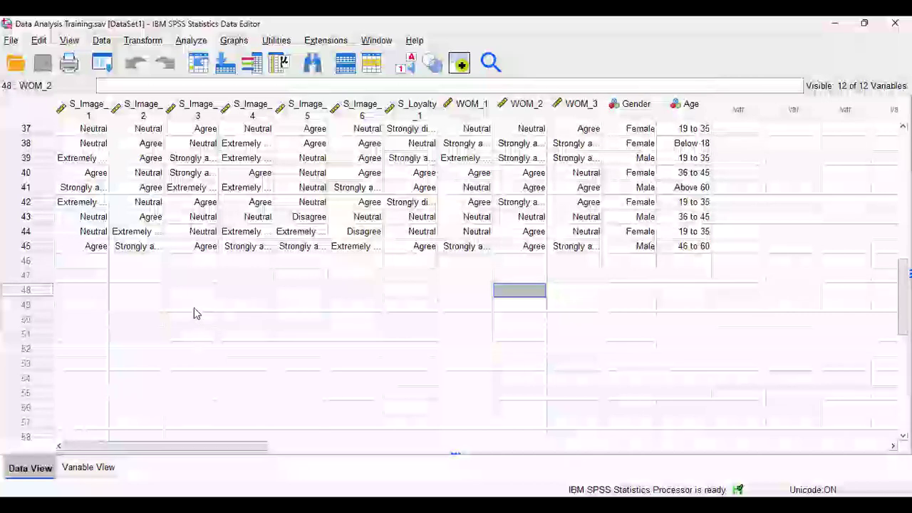
pyautogui.scroll(5, 196, 311)
# Step: Add a new variable named Satisfaction in row 13 of the variable definitions, below Age
pyautogui.click(84, 469)
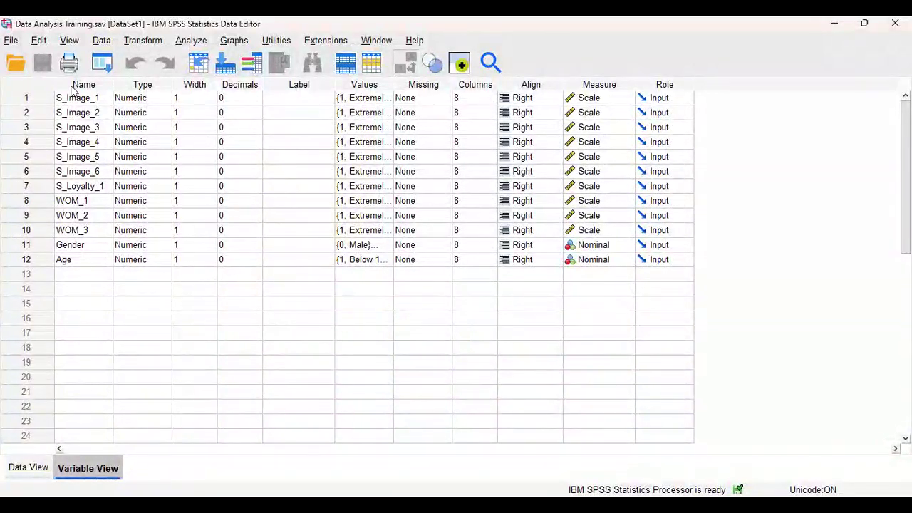
pyautogui.click(82, 276)
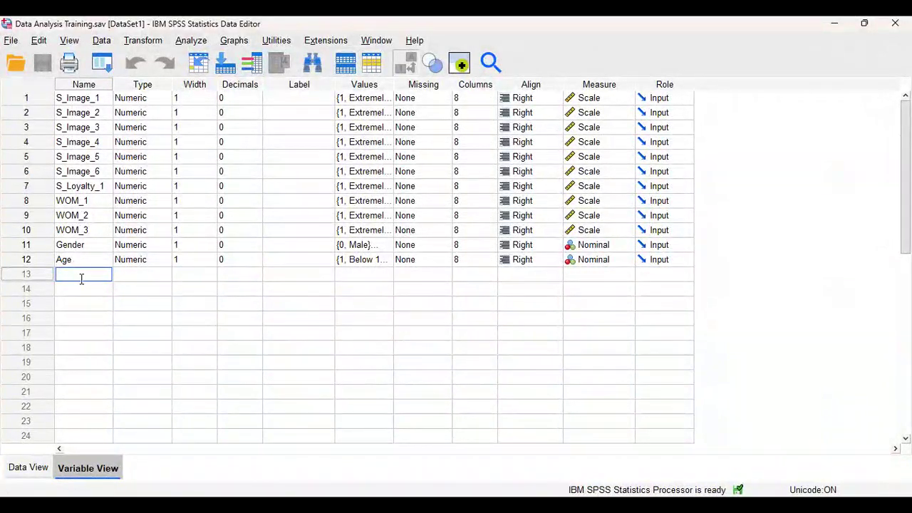
pyautogui.write('Satisfaction')
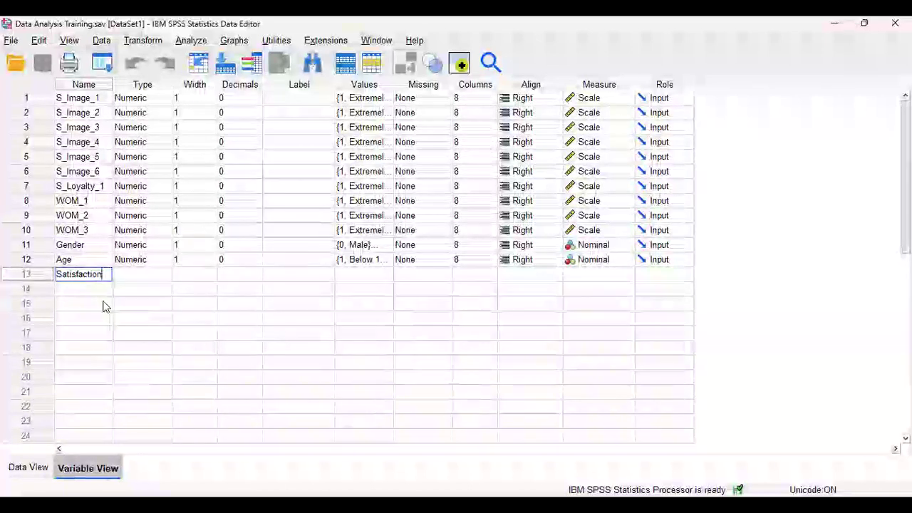
pyautogui.click(125, 303)
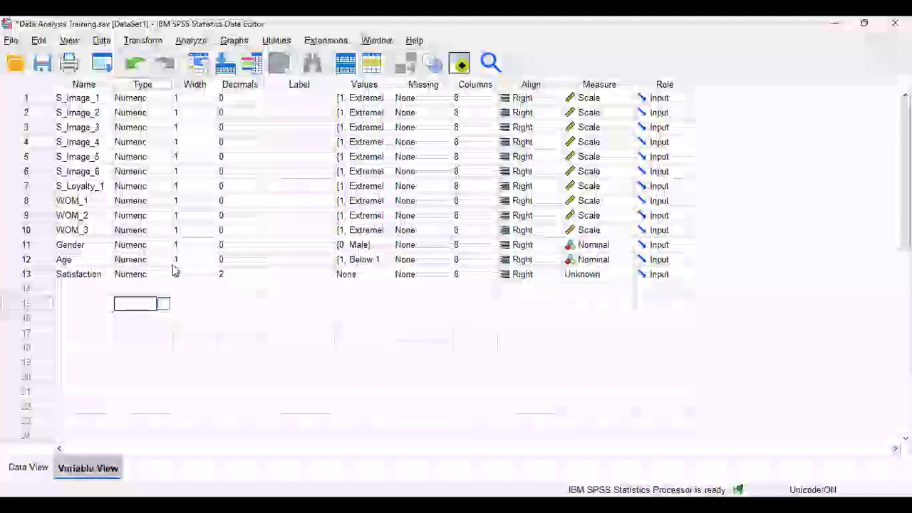
# Step: Review the available variable types for Satisfaction and keep Numeric
pyautogui.click(152, 273)
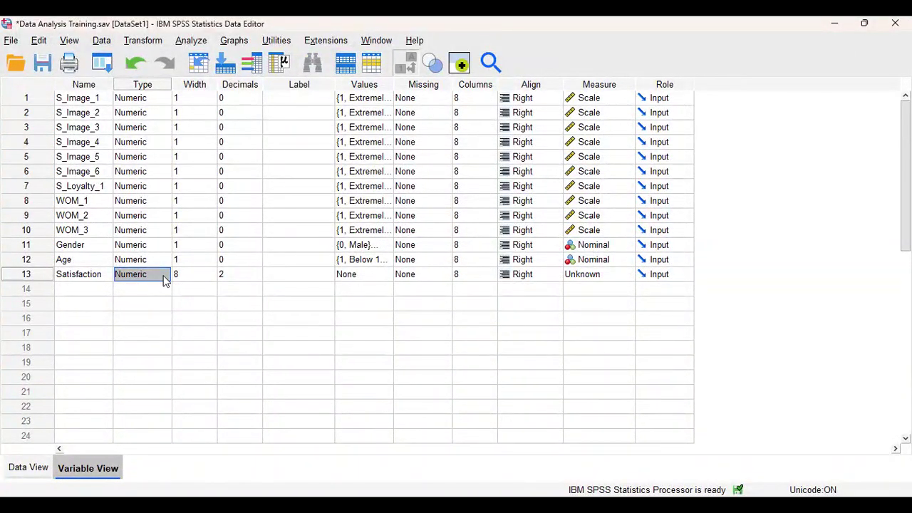
pyautogui.click(164, 279)
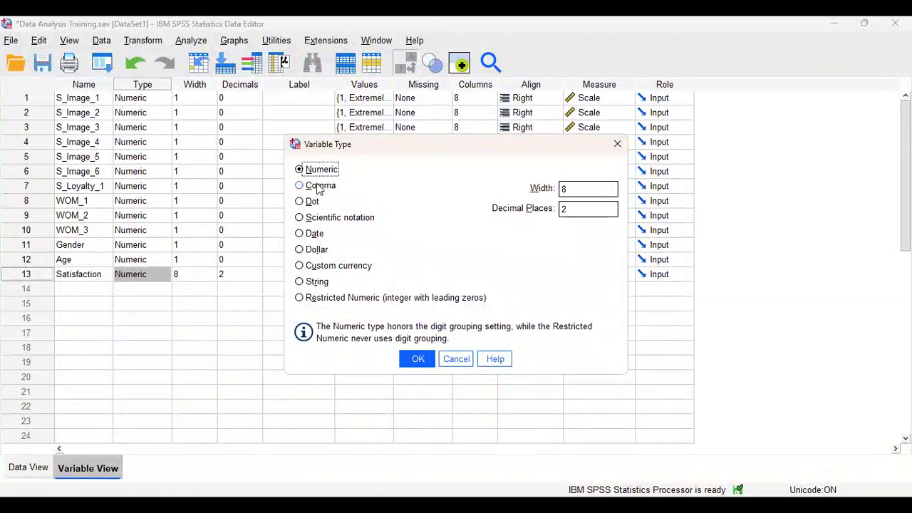
pyautogui.click(421, 362)
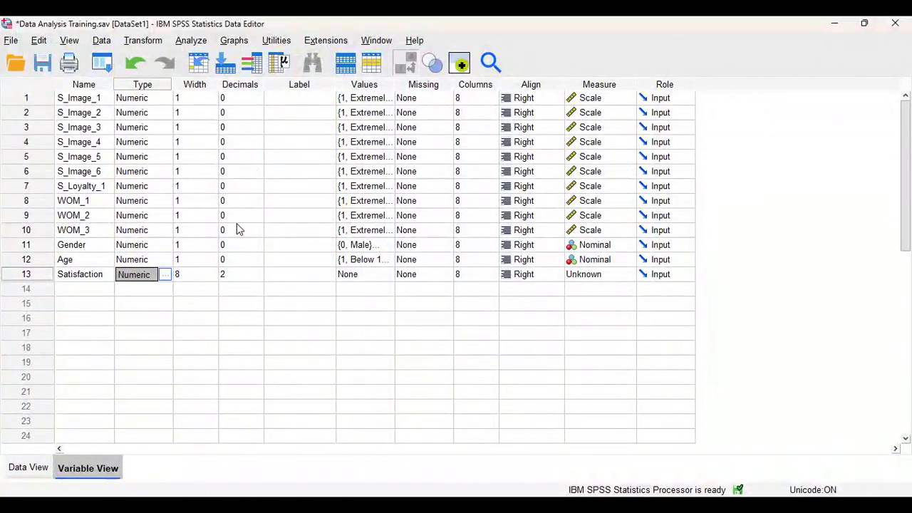
# Step: Label the Satisfaction variable "How satisfied are you with the products and services provided" and save the data file
pyautogui.click(308, 276)
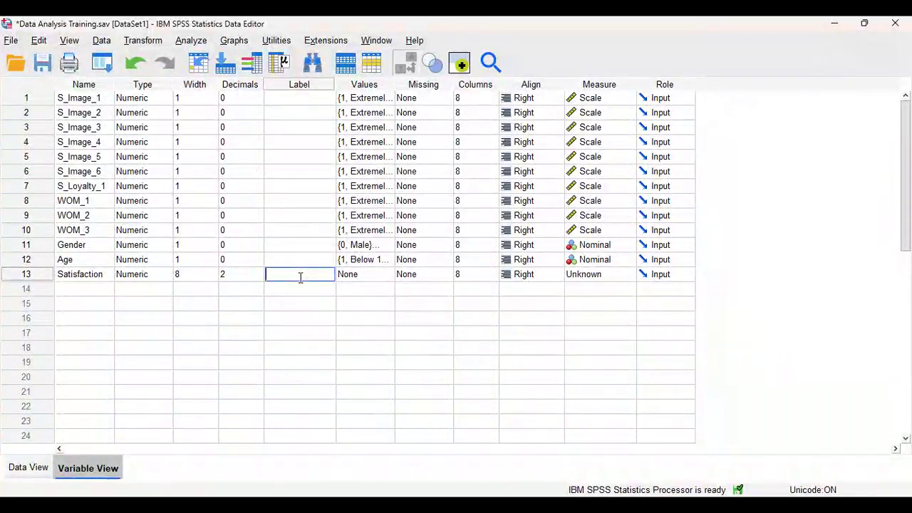
pyautogui.write('How satisfied are y')
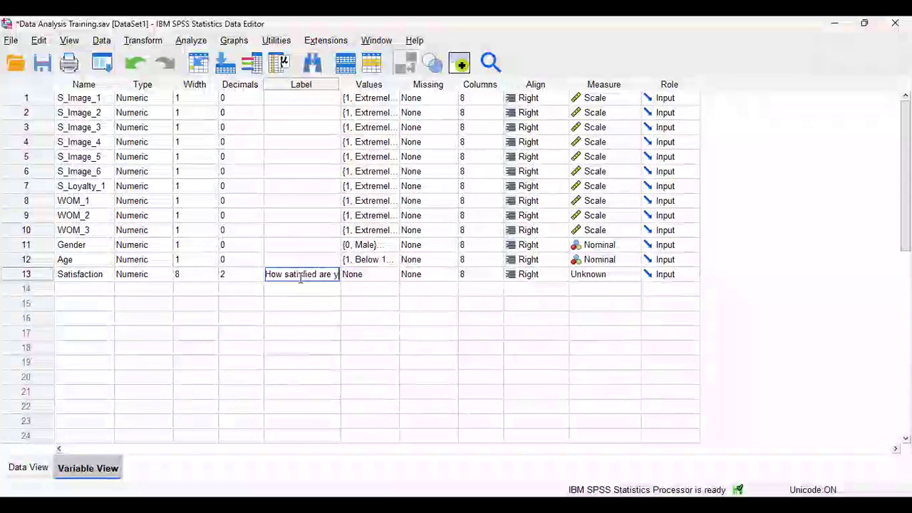
pyautogui.write('ou with the')
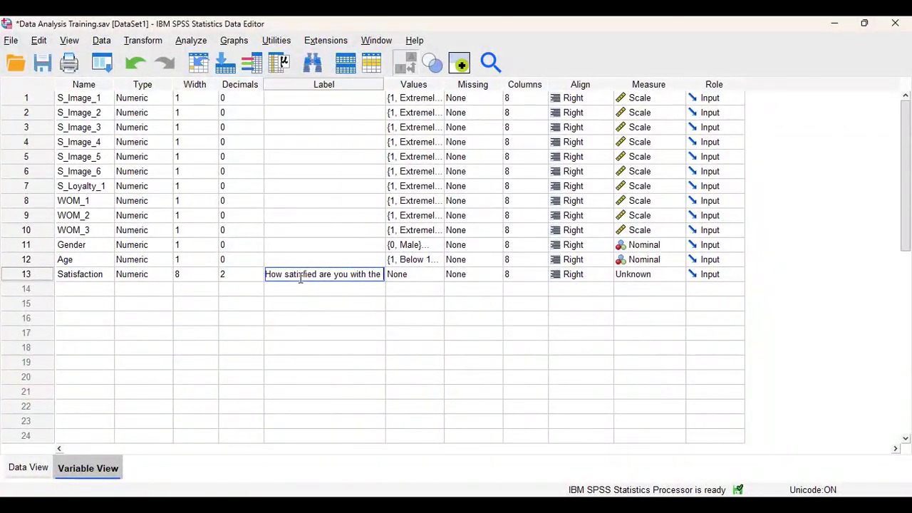
pyautogui.write(' products and services prov')
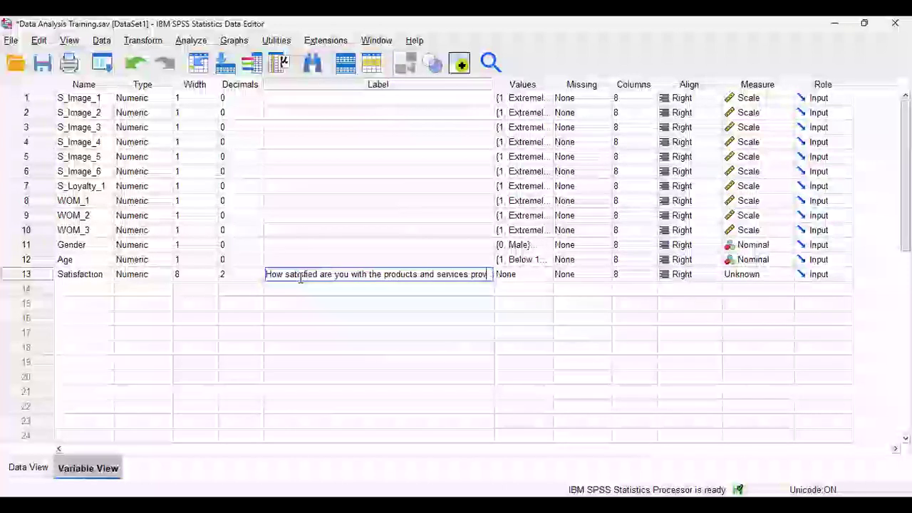
pyautogui.write('ided')
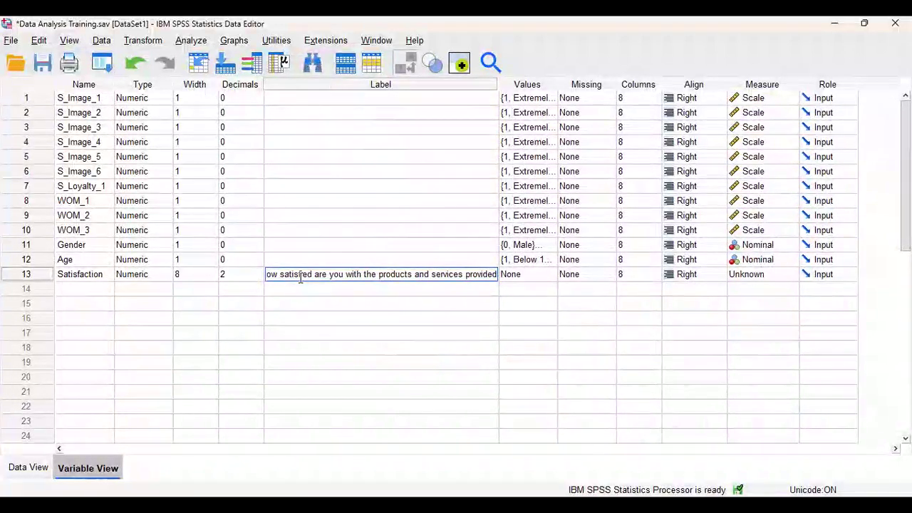
pyautogui.click(468, 314)
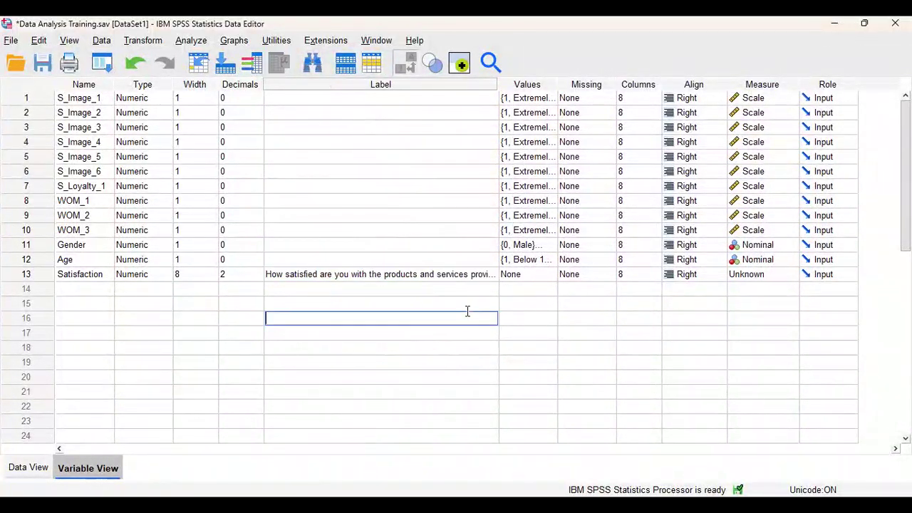
pyautogui.click(402, 278)
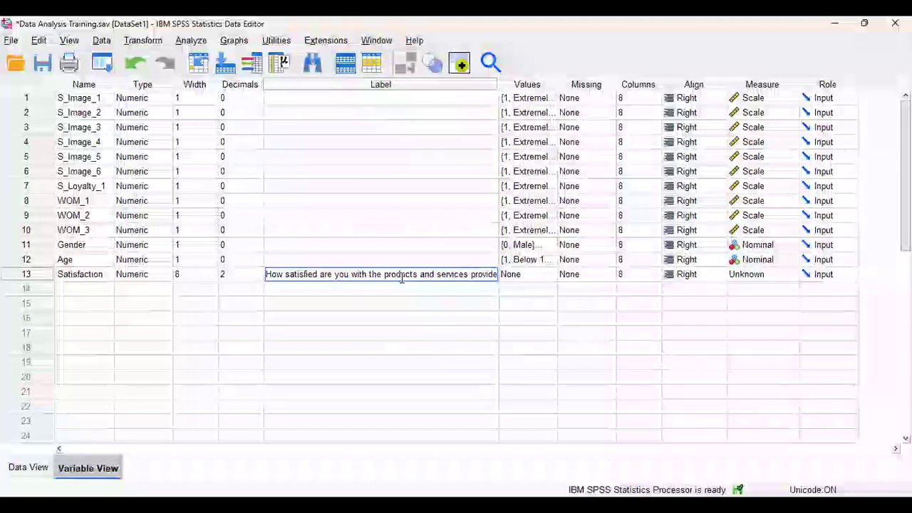
pyautogui.click(42, 64)
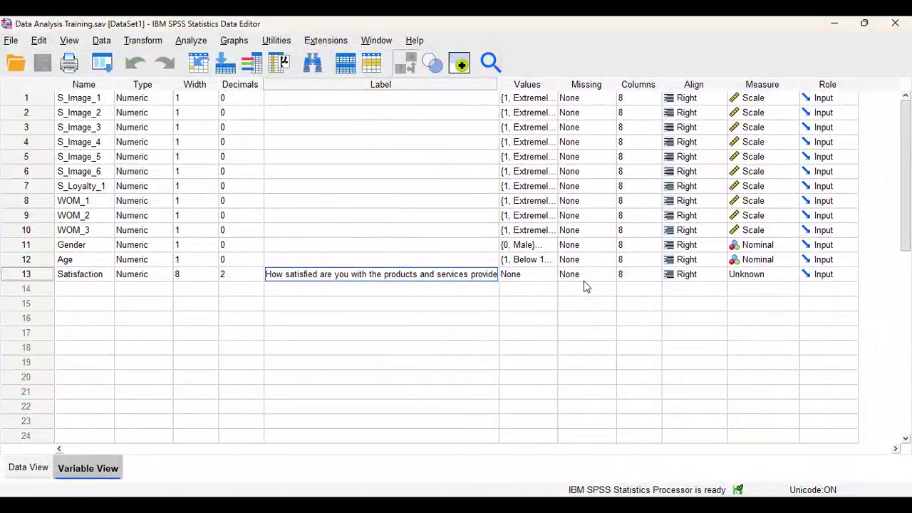
# Step: Check the value labels of Satisfaction without defining any, and set its measurement level to Scale
pyautogui.click(540, 278)
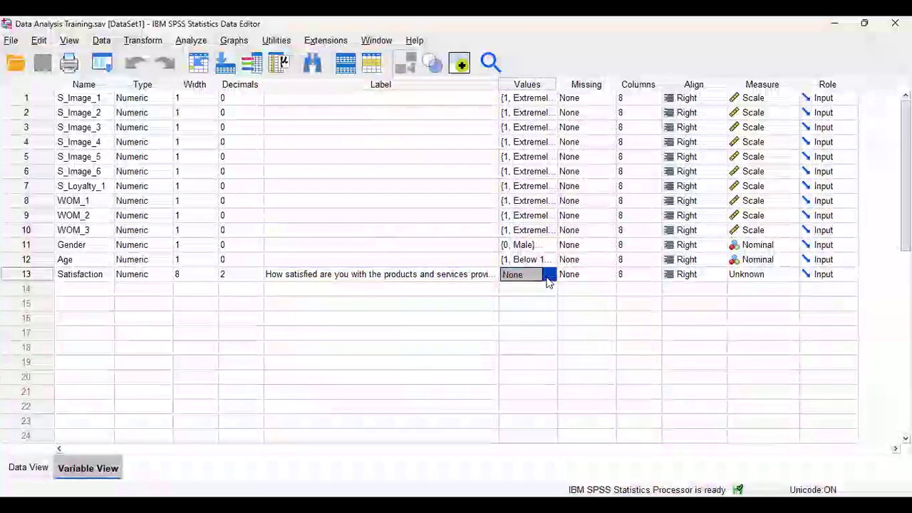
pyautogui.click(549, 277)
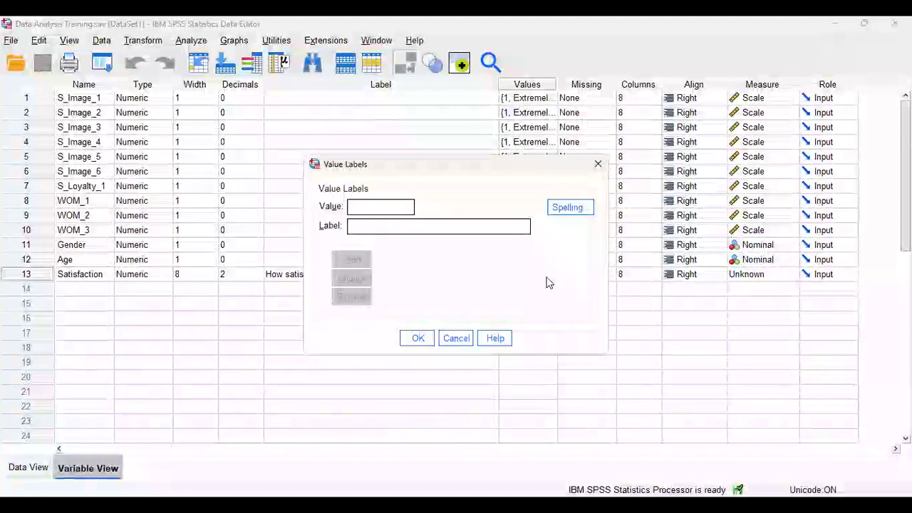
pyautogui.click(597, 165)
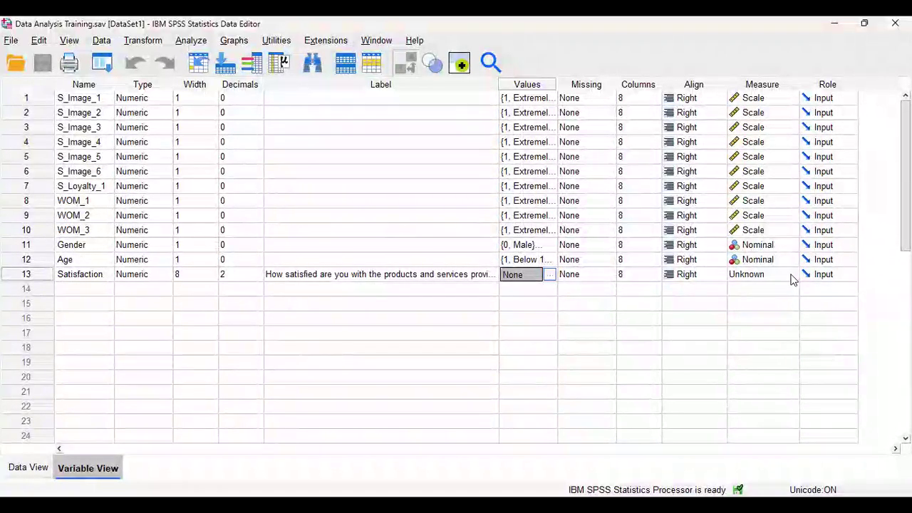
pyautogui.click(793, 276)
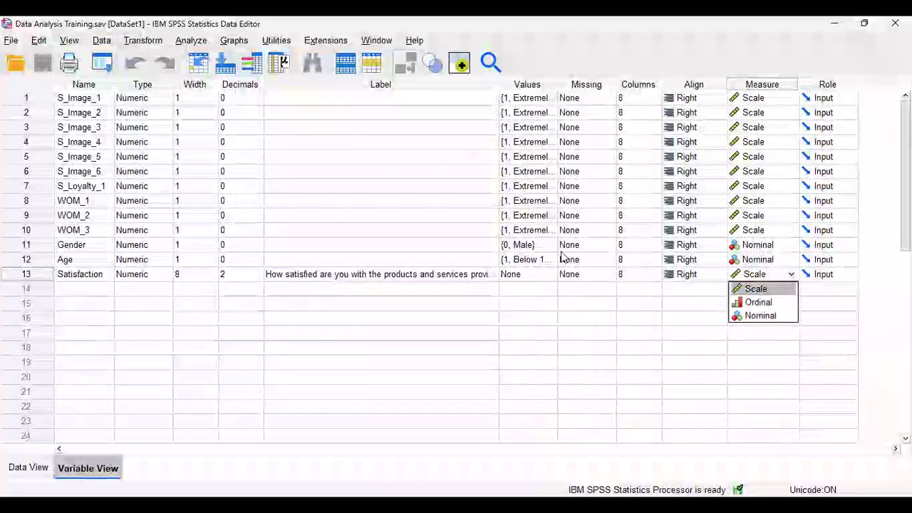
# Step: Examine the full list of value labels defined for WOM_1, leaving them unedited
pyautogui.click(548, 201)
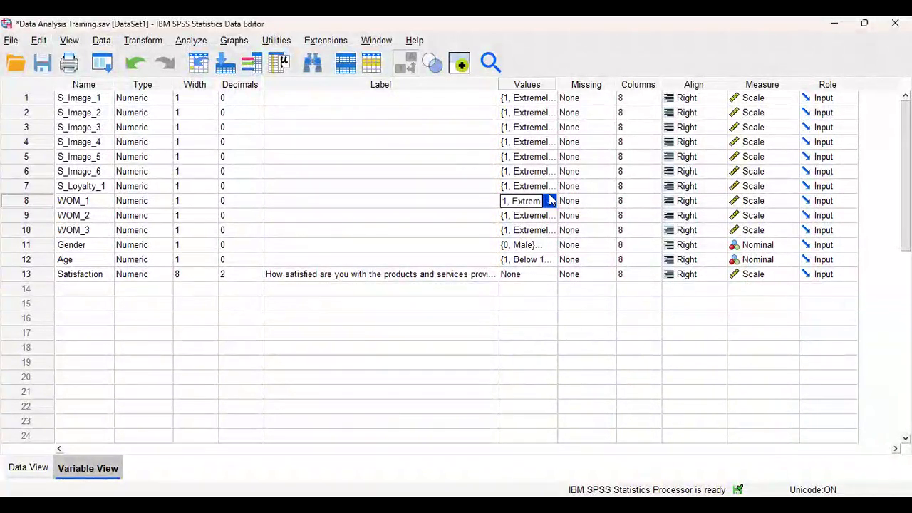
pyautogui.click(550, 200)
pyautogui.moveTo(524, 269); pyautogui.dragTo(528, 308)
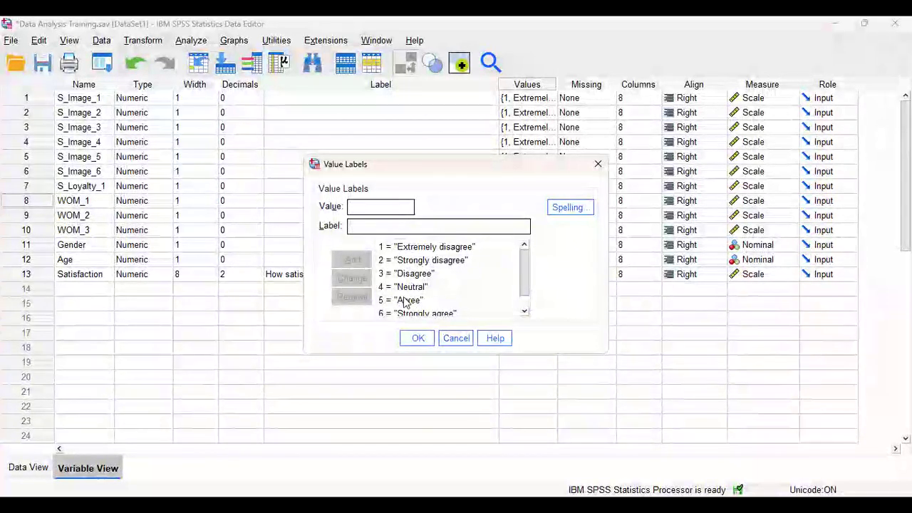
pyautogui.moveTo(525, 263); pyautogui.dragTo(526, 310)
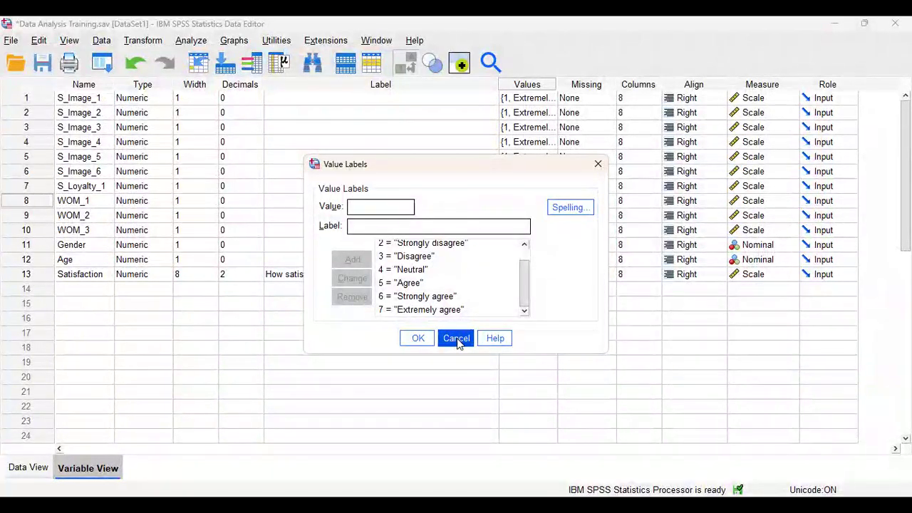
pyautogui.click(457, 339)
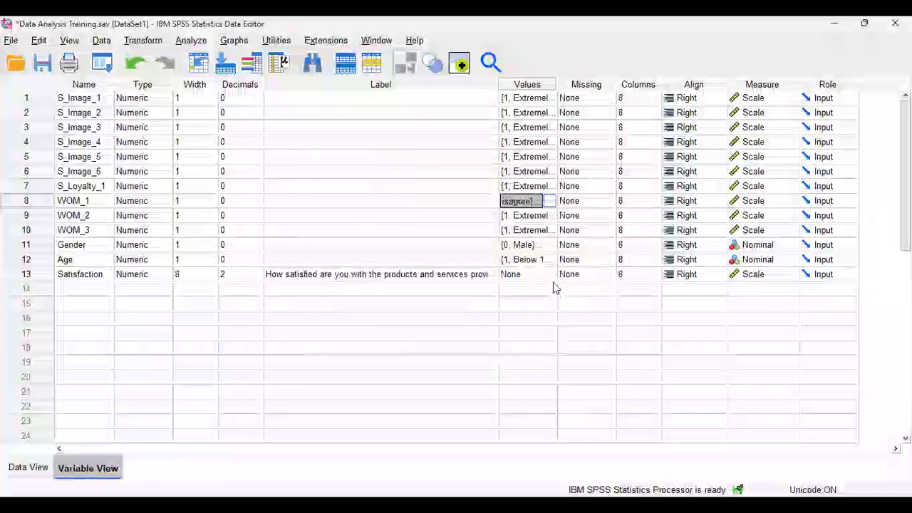
pyautogui.click(550, 201)
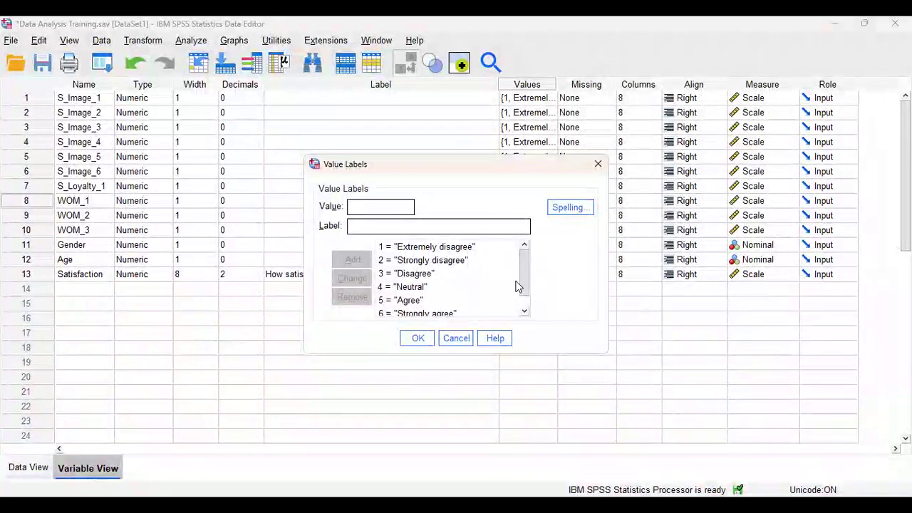
pyautogui.scroll(-1, 524, 289)
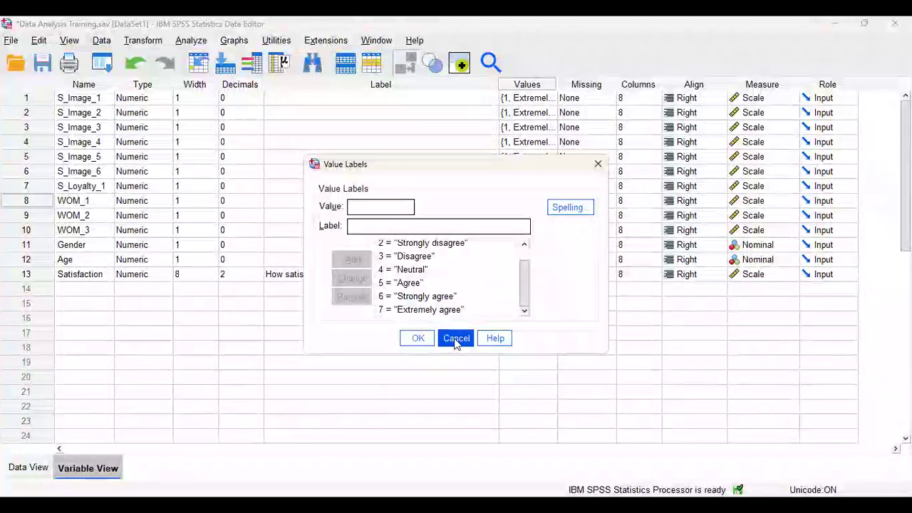
pyautogui.click(456, 339)
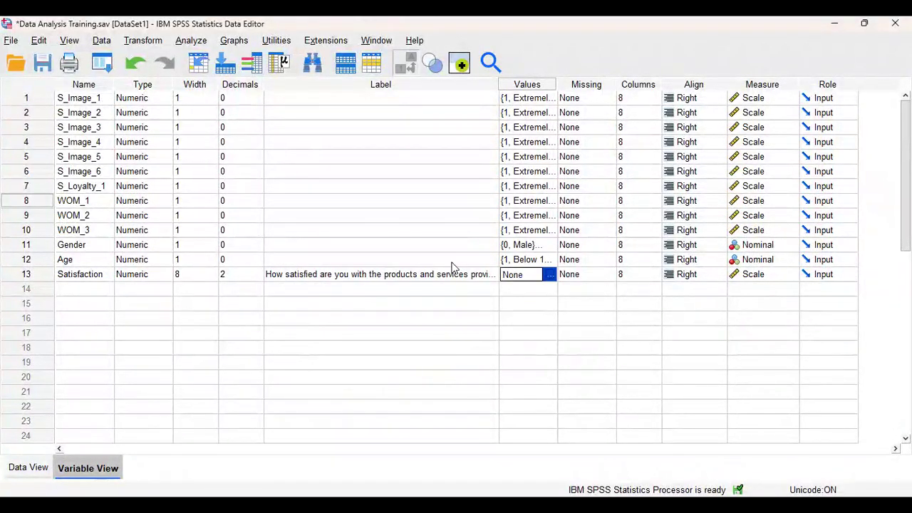
# Step: Add value labels for Satisfaction: 1 as "Extremely dissatisfied" and 2 as "Strongly dissatisfied"
pyautogui.write('1')
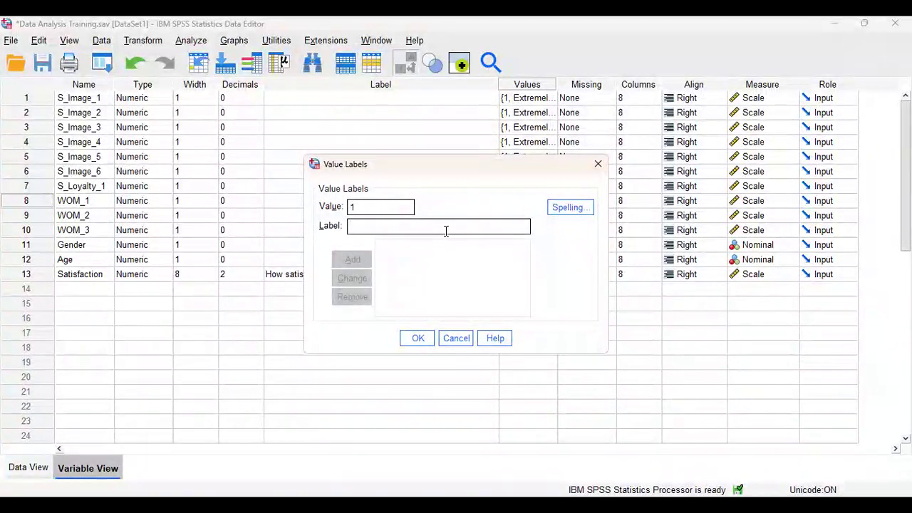
pyautogui.write('Extremely dissat')
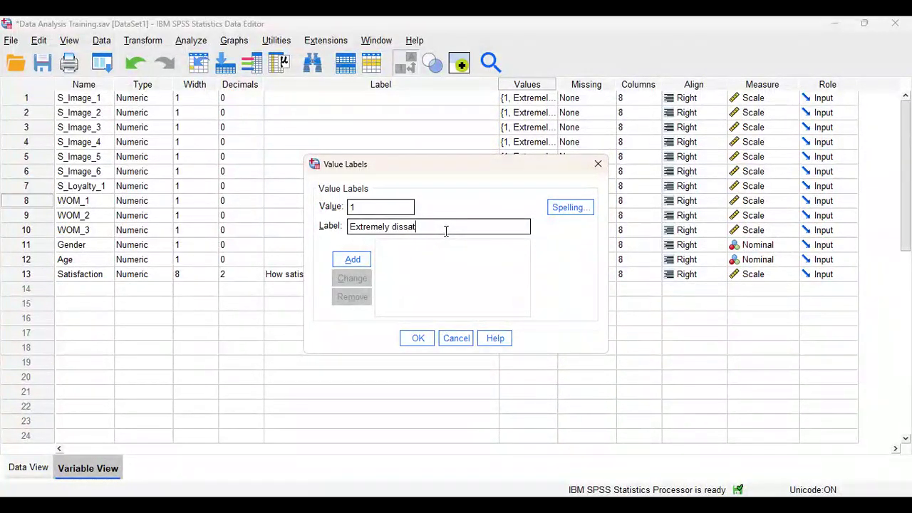
pyautogui.write('isfied')
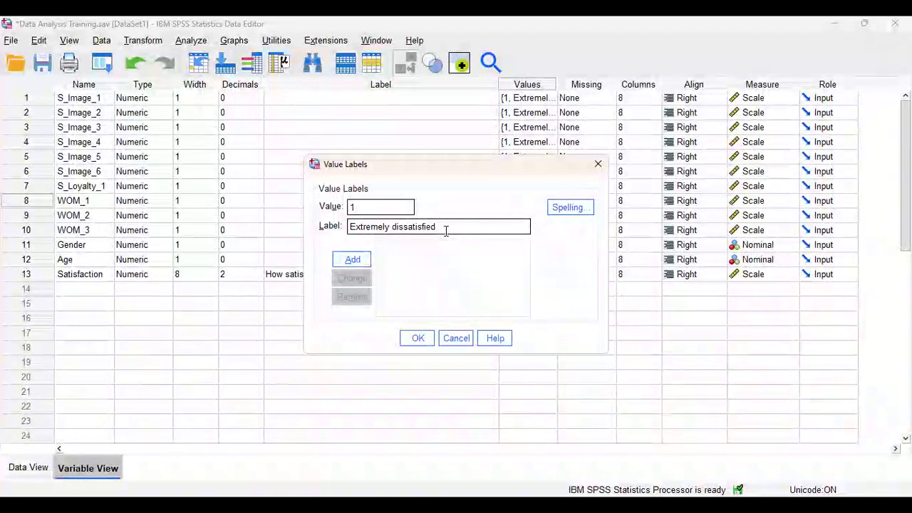
pyautogui.click(352, 259)
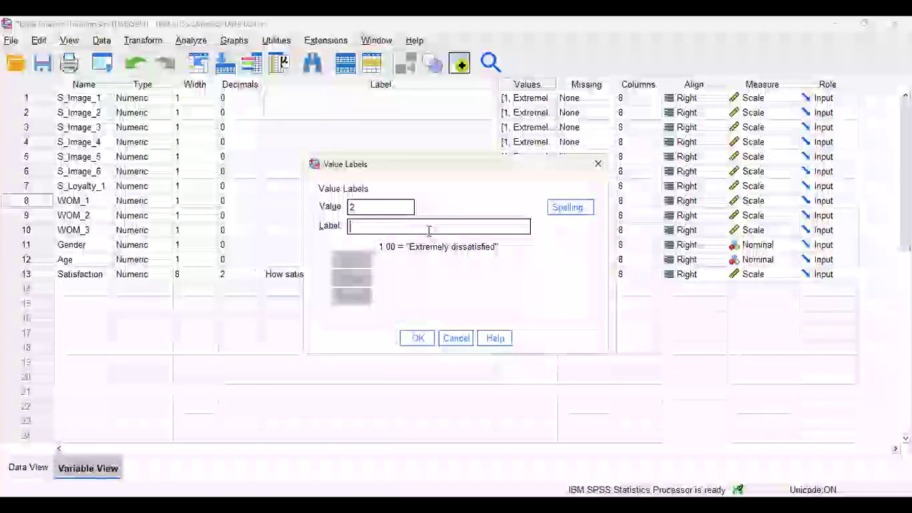
pyautogui.write('Stron')
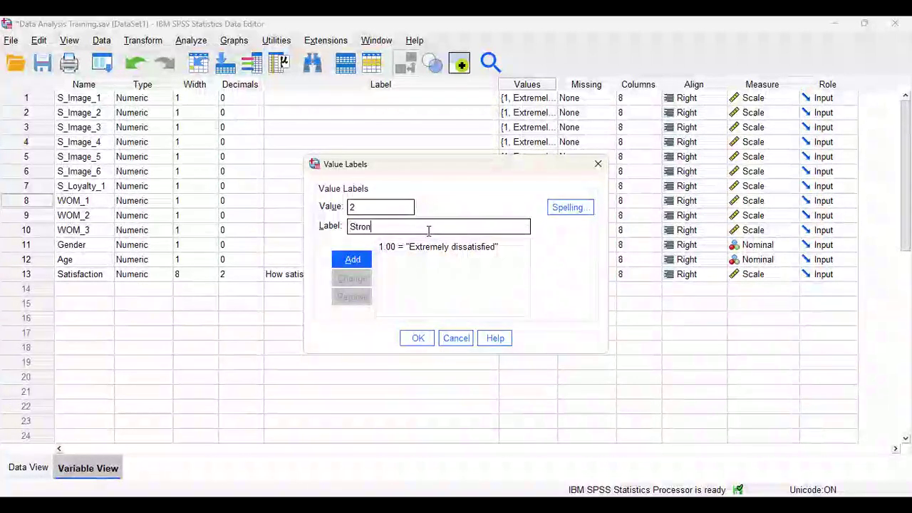
pyautogui.write('gly dissatis')
pyautogui.write('fied')
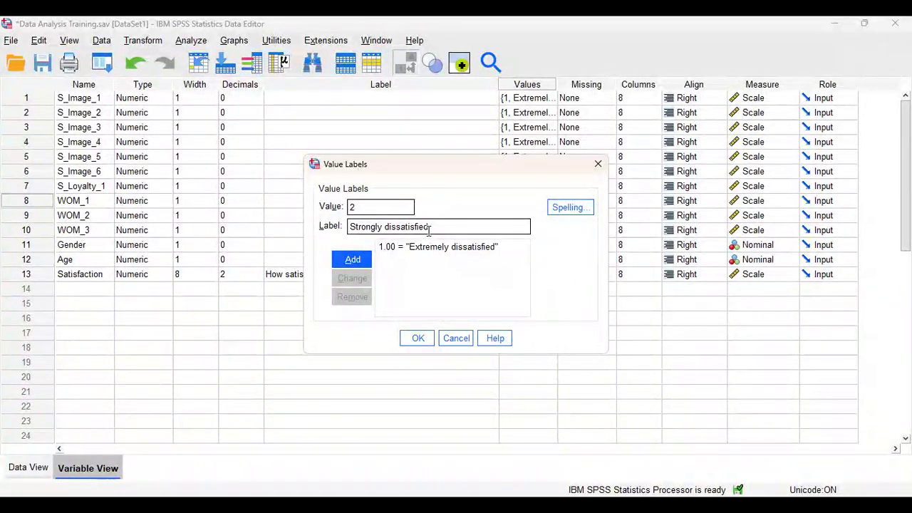
pyautogui.click(359, 261)
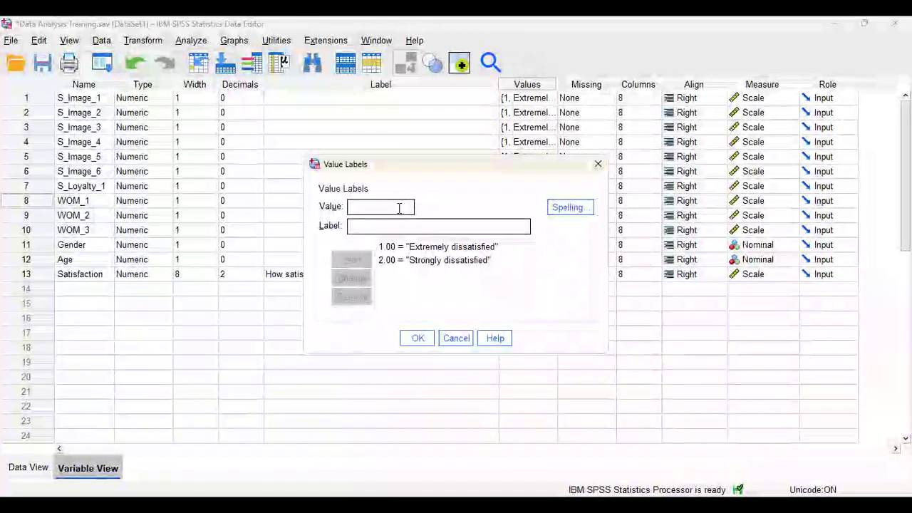
# Step: Add the Satisfaction value labels 3 as "Dissatisfiied" and 4 as "Neutral"
pyautogui.write('3')
pyautogui.click(386, 226)
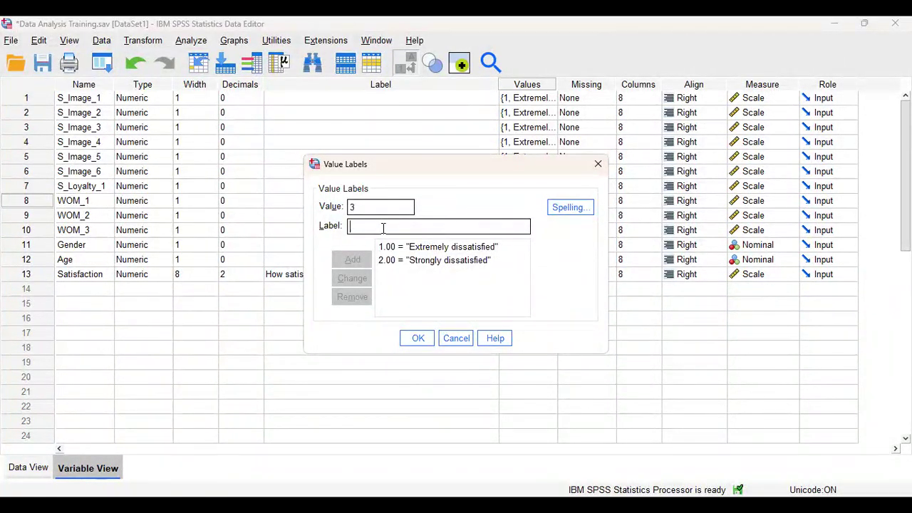
pyautogui.write('Dis')
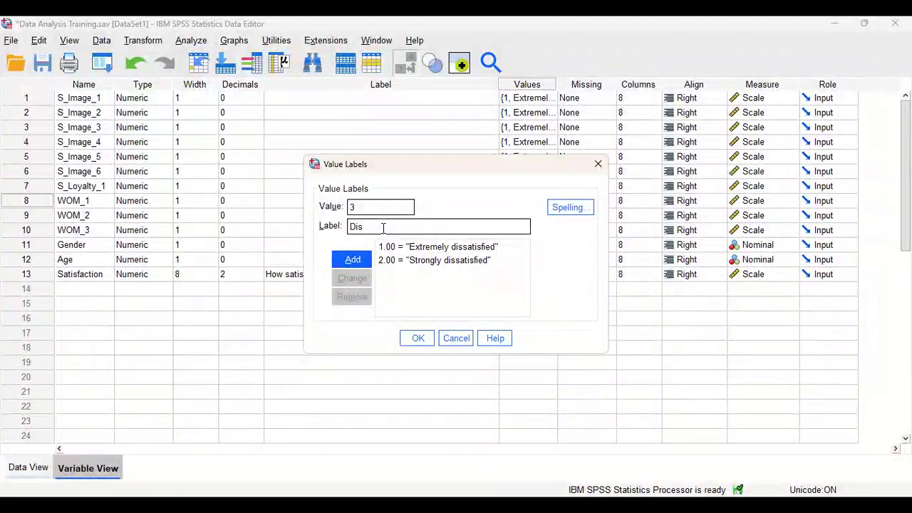
pyautogui.write('satisfie')
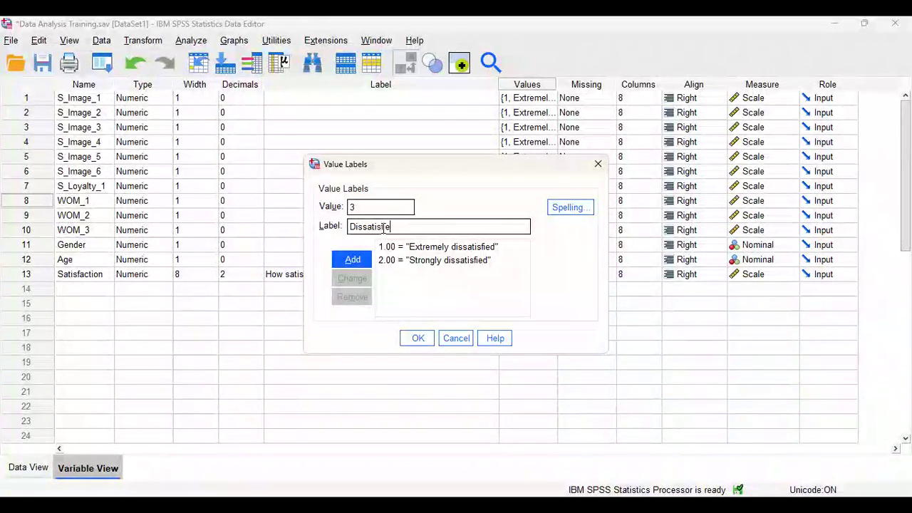
pyautogui.write('fiied')
pyautogui.click(352, 260)
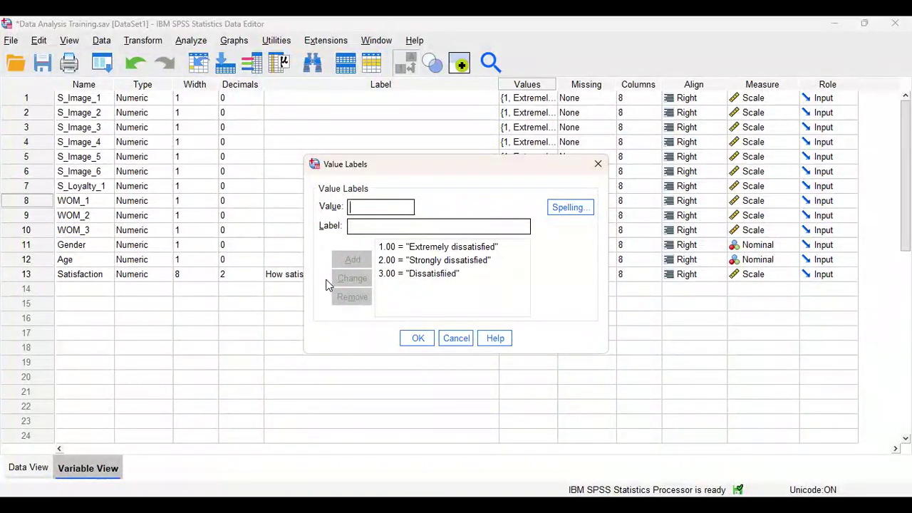
pyautogui.click(371, 227)
pyautogui.write('Neutral')
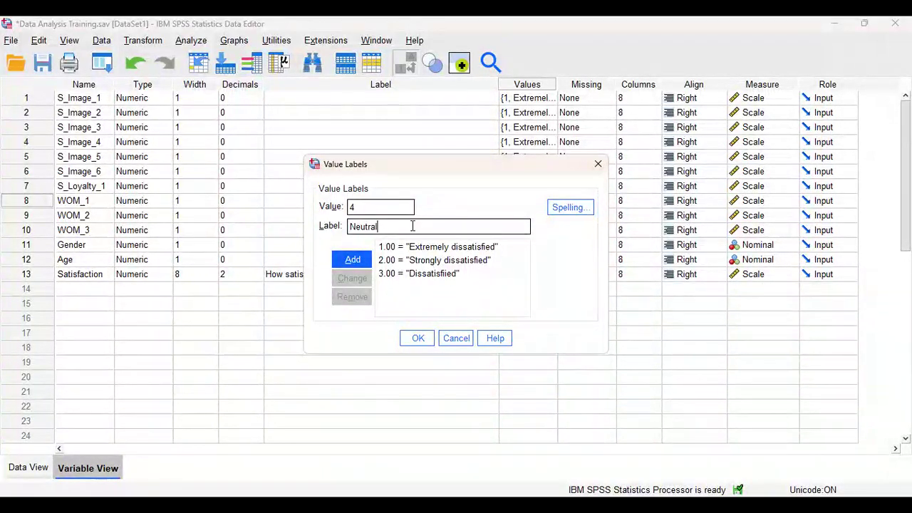
pyautogui.click(352, 261)
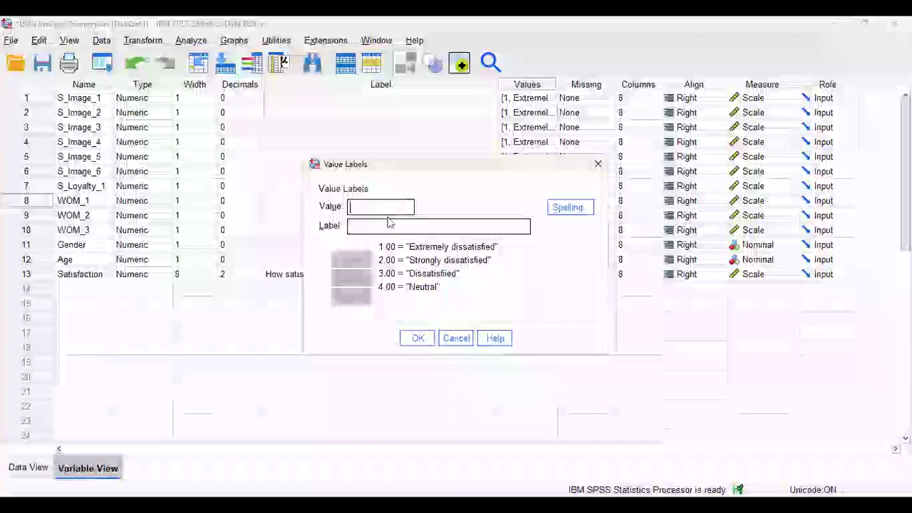
# Step: Add the Satisfaction value label 5 as "Satisfied"
pyautogui.write('5')
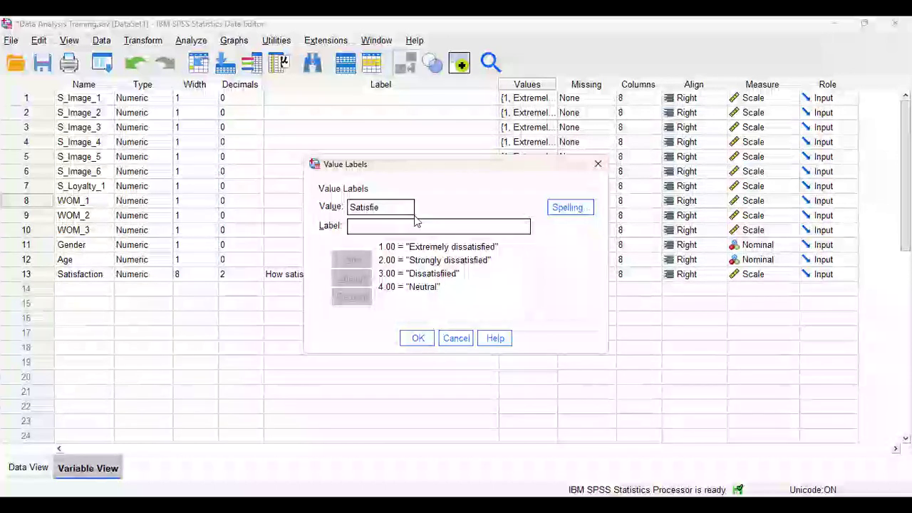
pyautogui.press('BackSpace')
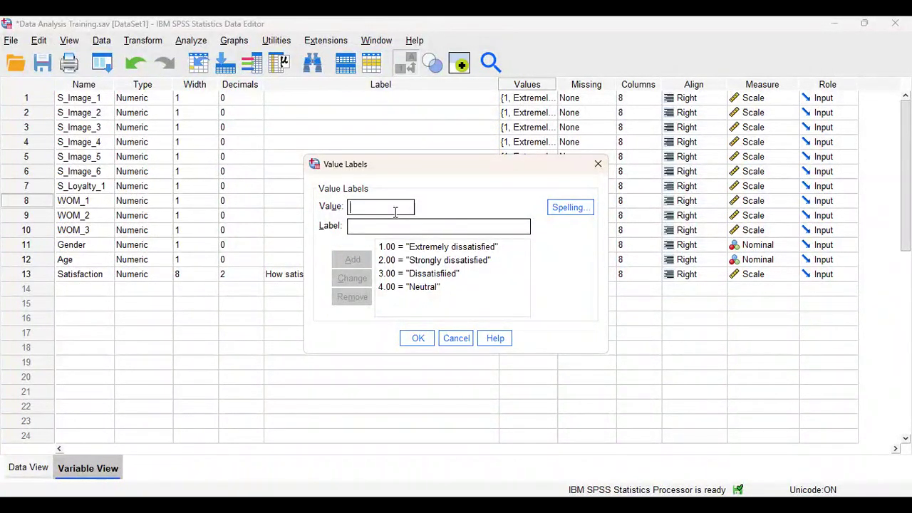
pyautogui.write('5')
pyautogui.click(390, 227)
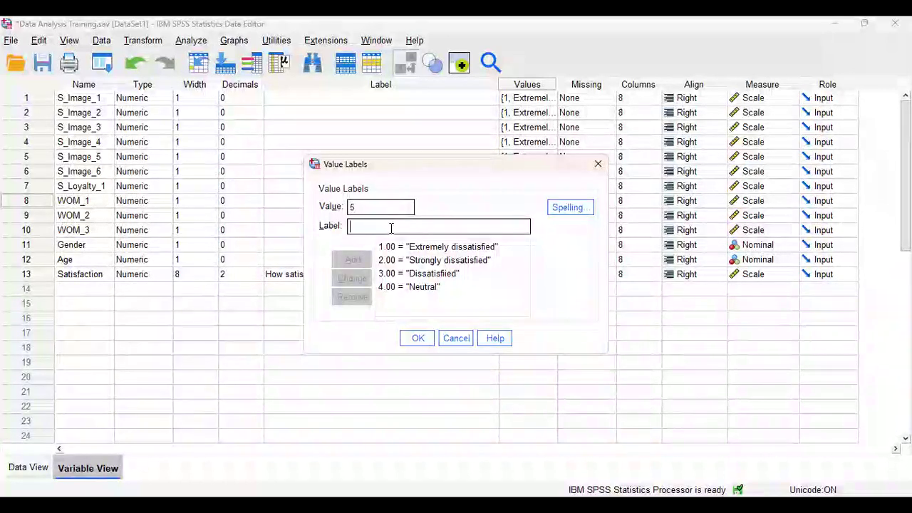
pyautogui.write('Sa')
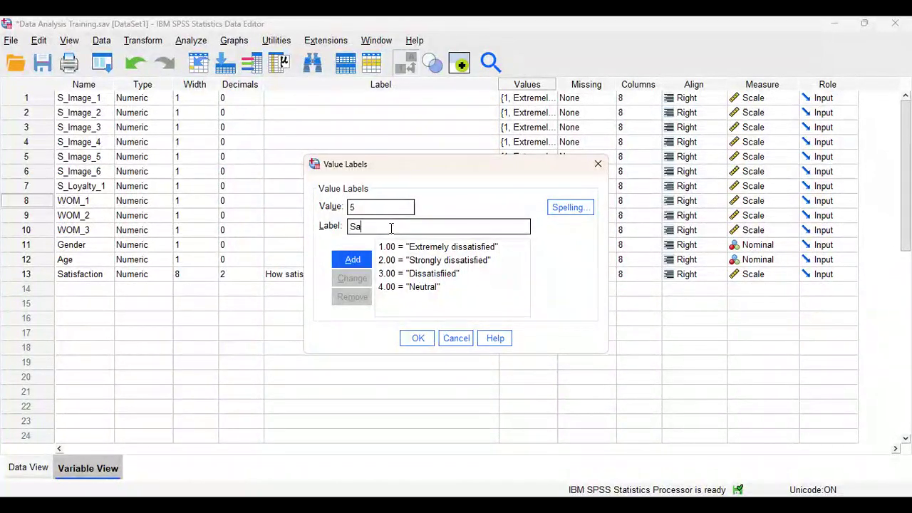
pyautogui.write('tisfied')
pyautogui.click(363, 261)
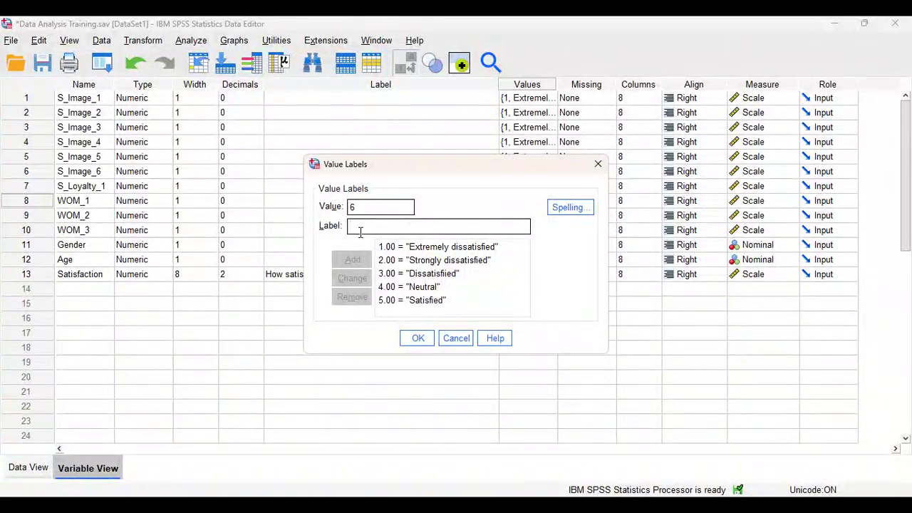
# Step: Add value labels 6 as "Strongly satisfied" and 7 as "Extremely satisfied", and apply the full set to Satisfaction
pyautogui.write('S')
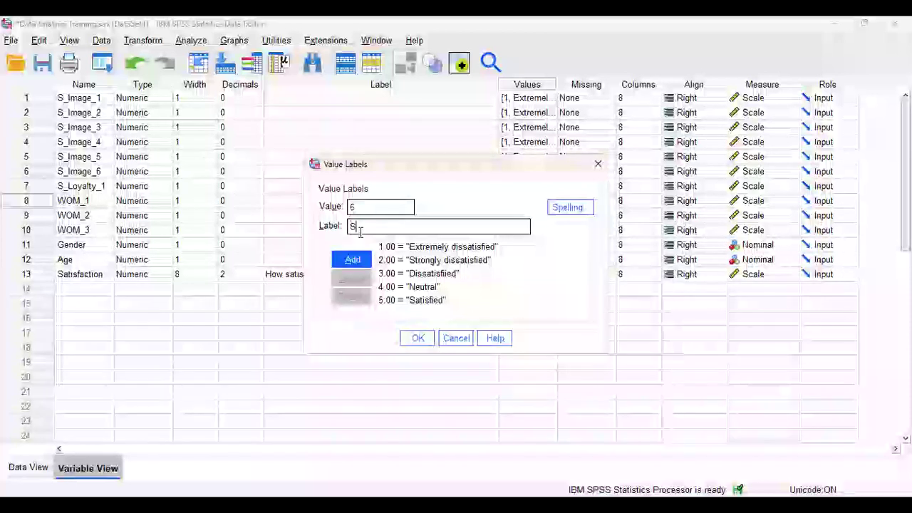
pyautogui.write('trongly ')
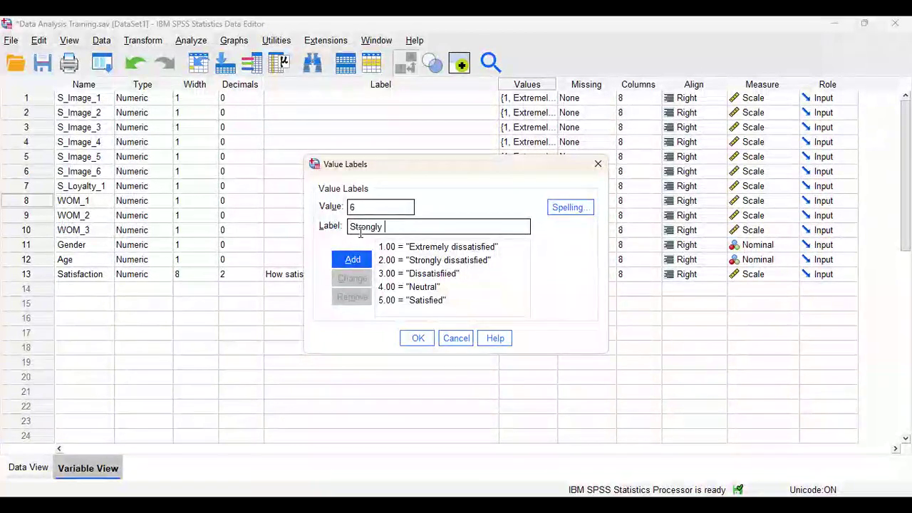
pyautogui.write('satisfied')
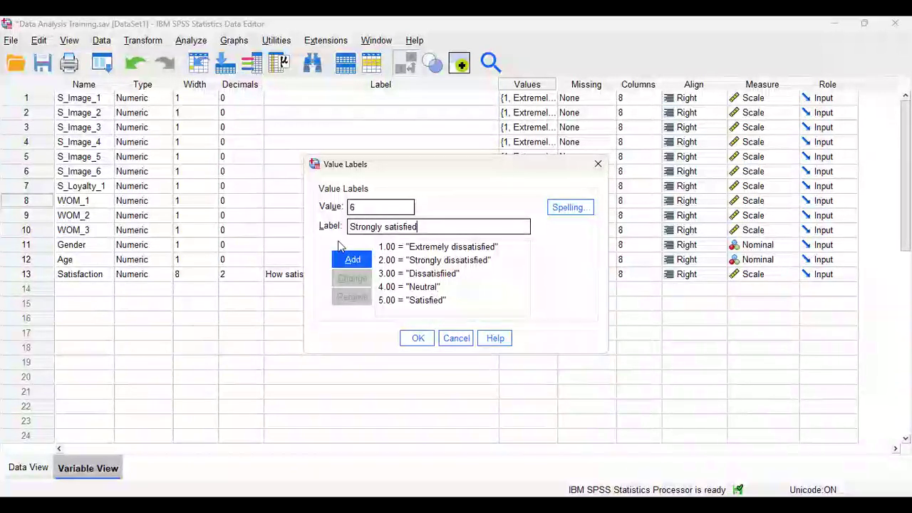
pyautogui.click(352, 261)
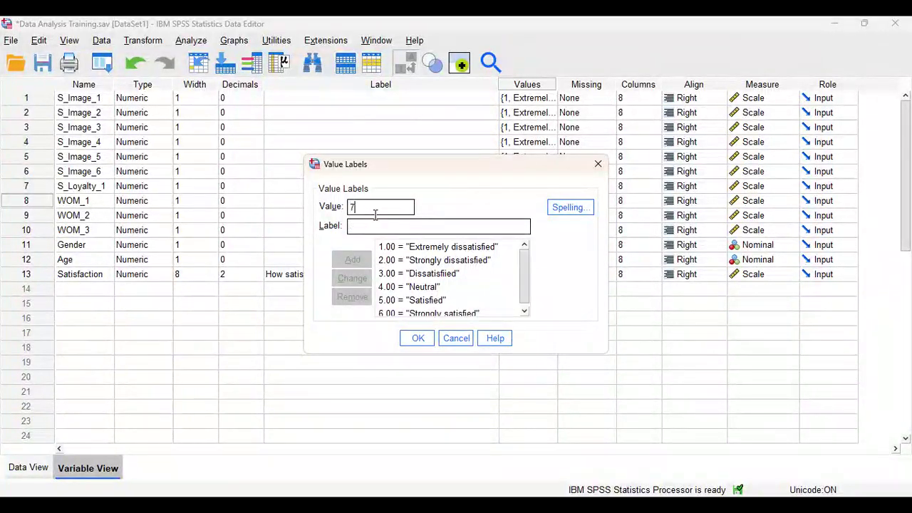
pyautogui.write('Ext')
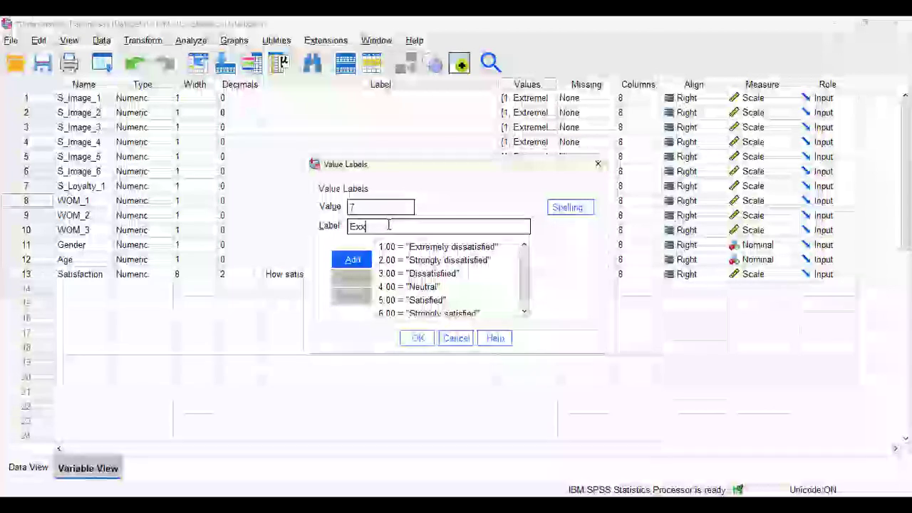
pyautogui.write('rem')
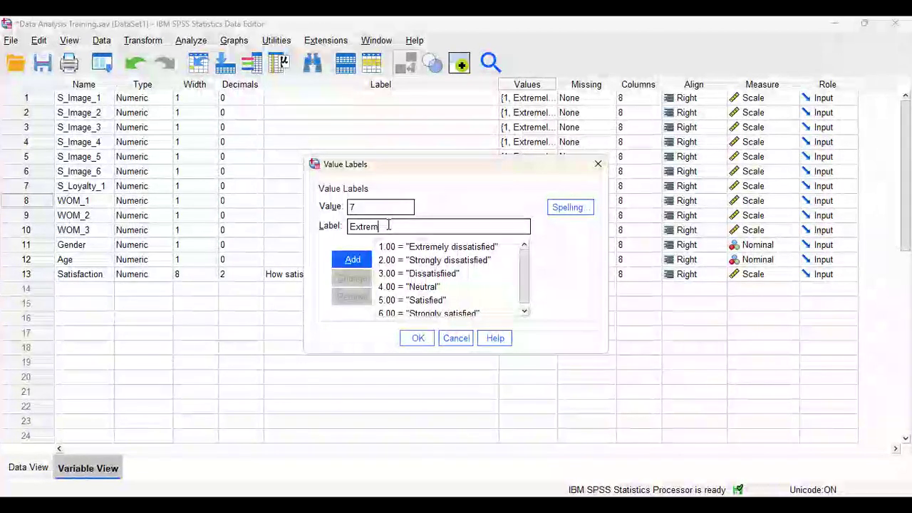
pyautogui.write('ely satisfied')
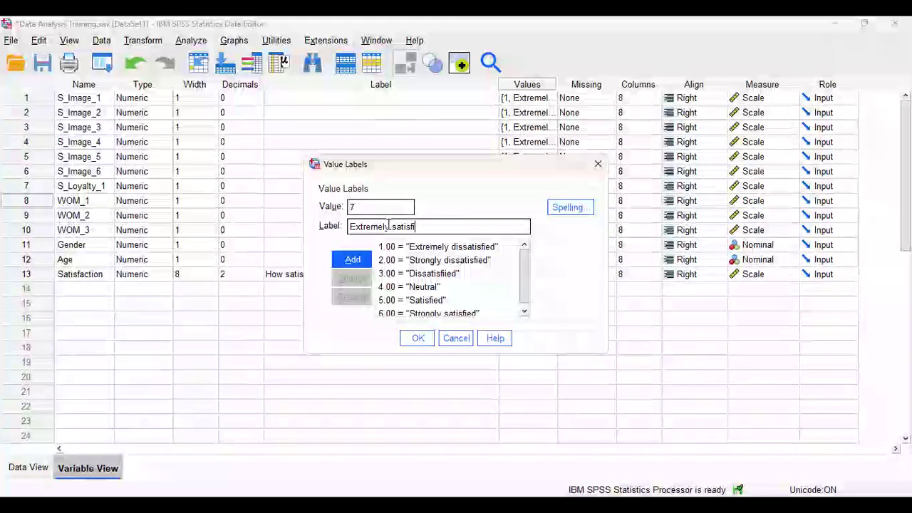
pyautogui.click(348, 256)
pyautogui.click(416, 339)
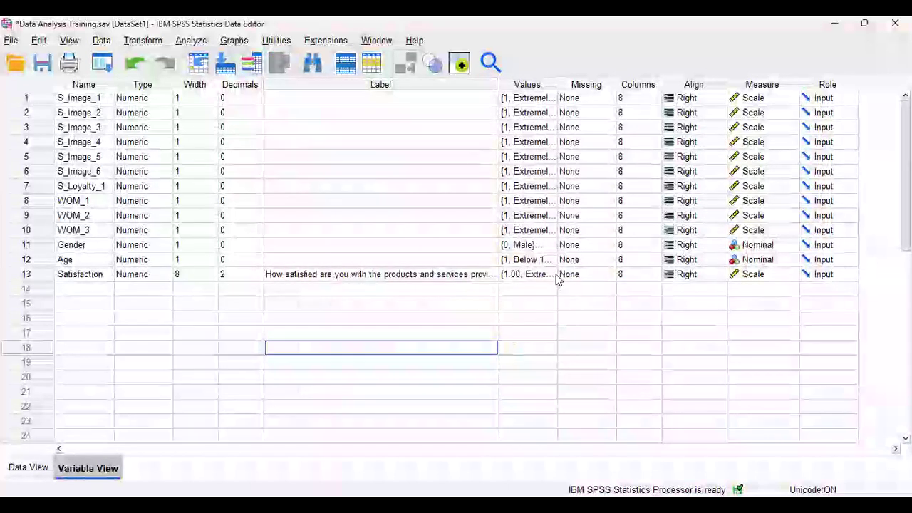
# Step: Review the value labels defined for Satisfaction and its measurement level options, keeping Scale
pyautogui.click(541, 274)
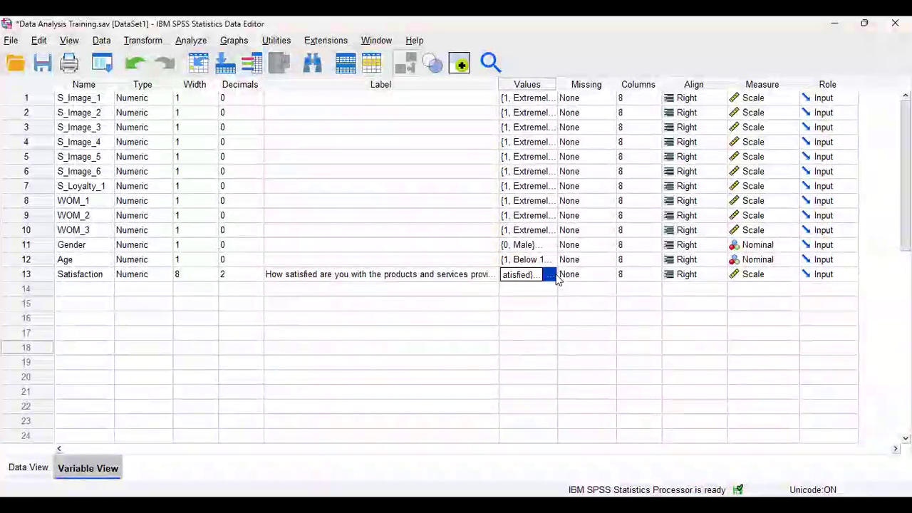
pyautogui.click(552, 274)
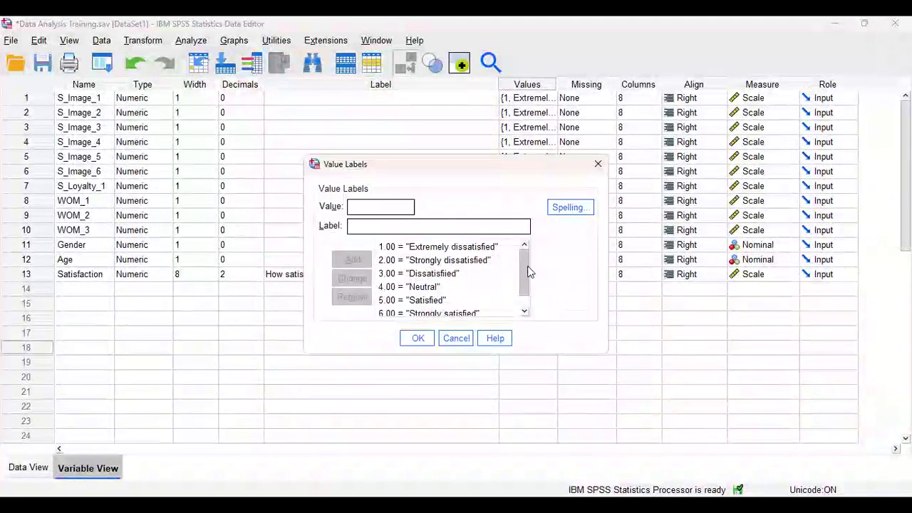
pyautogui.click(598, 165)
pyautogui.click(788, 275)
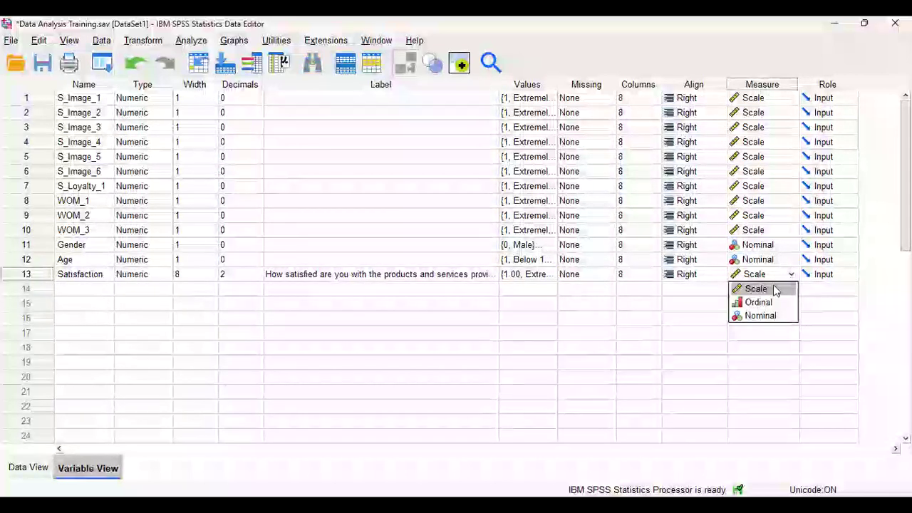
pyautogui.click(633, 306)
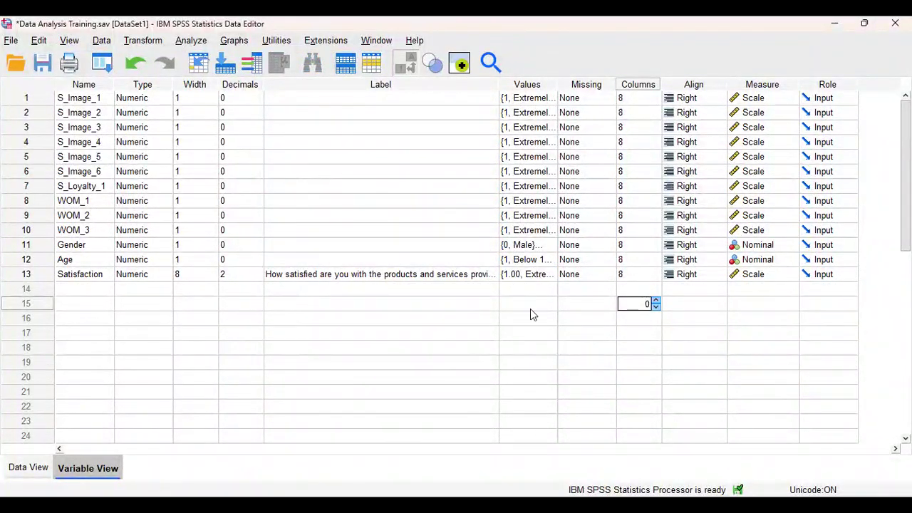
# Step: Recheck the value labels of Satisfaction without editing them, and save the data file
pyautogui.click(546, 277)
pyautogui.click(551, 275)
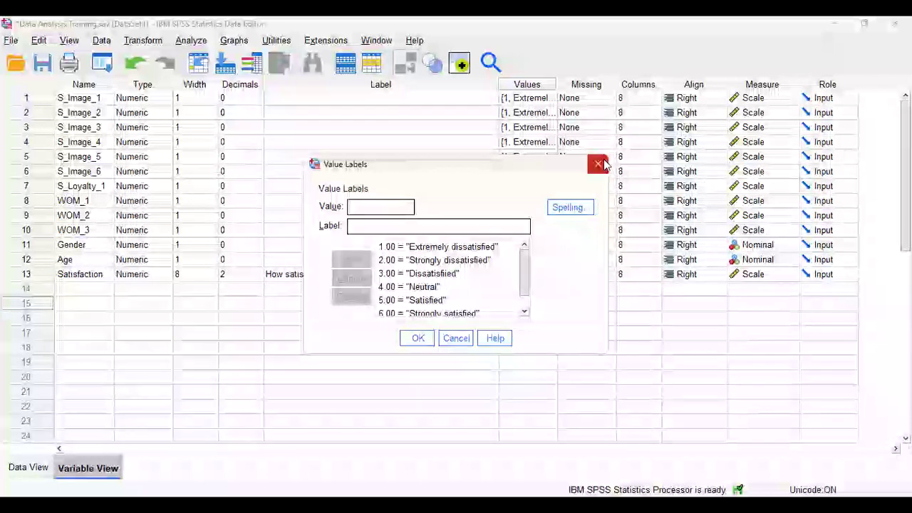
pyautogui.click(602, 165)
pyautogui.hotkey('ctrl', 's')
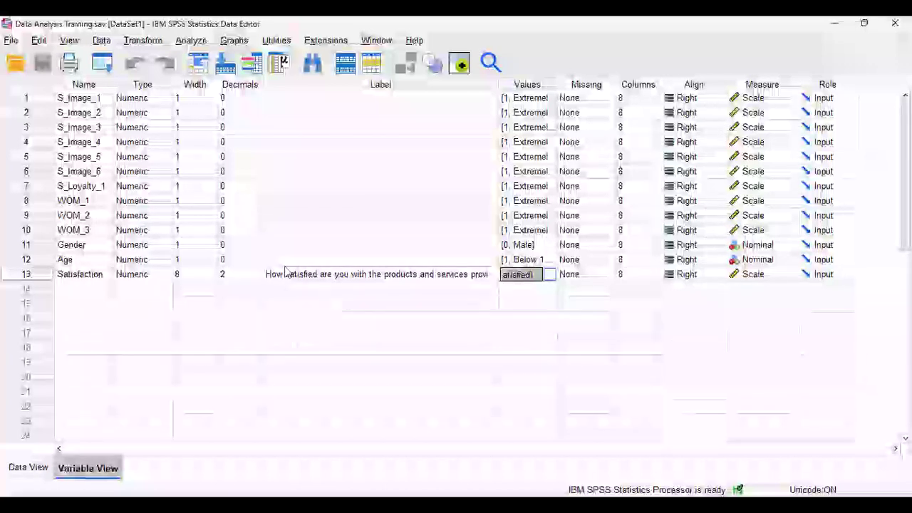
# Step: Inspect the Satisfaction column and its variable details among the data records, and return to the variable definitions
pyautogui.click(32, 468)
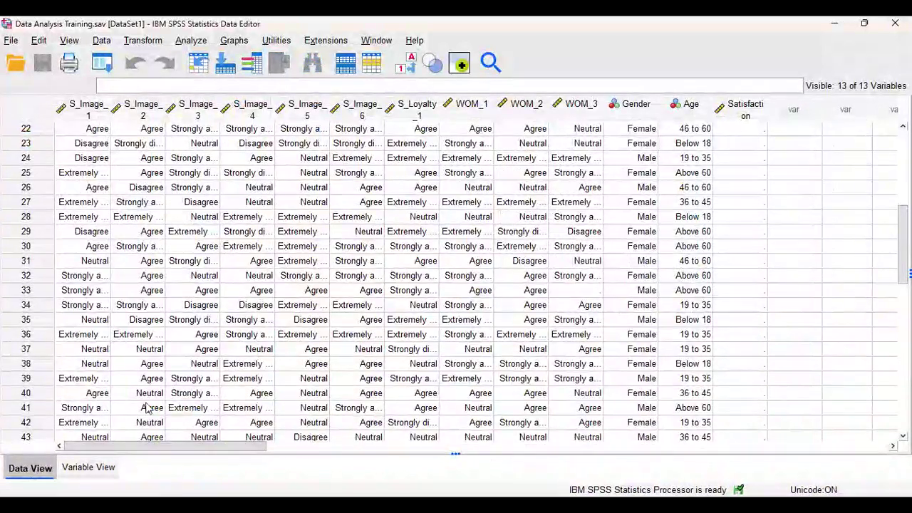
pyautogui.scroll(-1, 489, 318)
pyautogui.scroll(-2, 739, 254)
pyautogui.scroll(10, 739, 254)
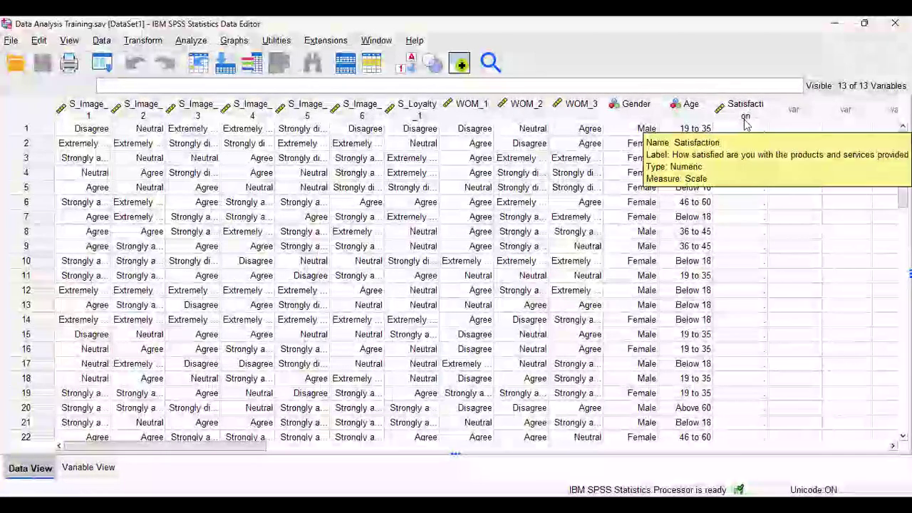
pyautogui.click(84, 468)
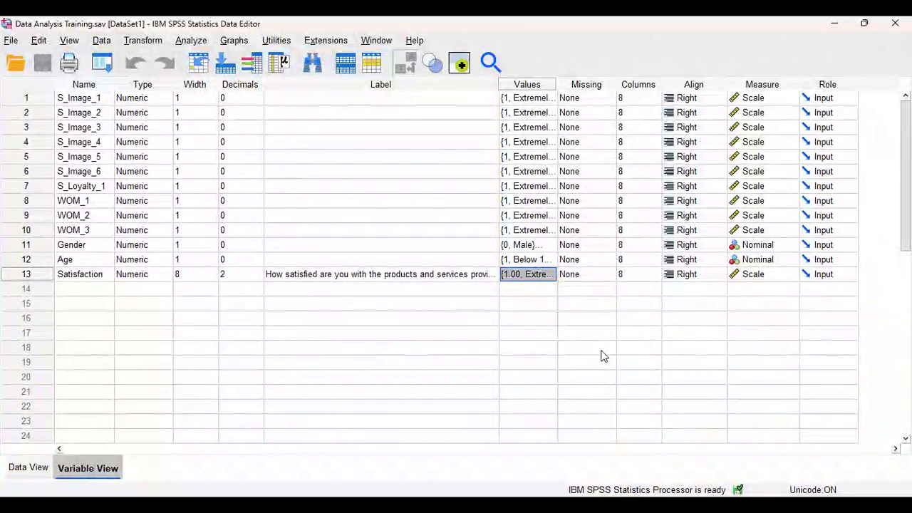
# Step: In the data records, set Satisfaction to Strongly dissatisfied for case 1 and Neutral for case 2
pyautogui.click(29, 468)
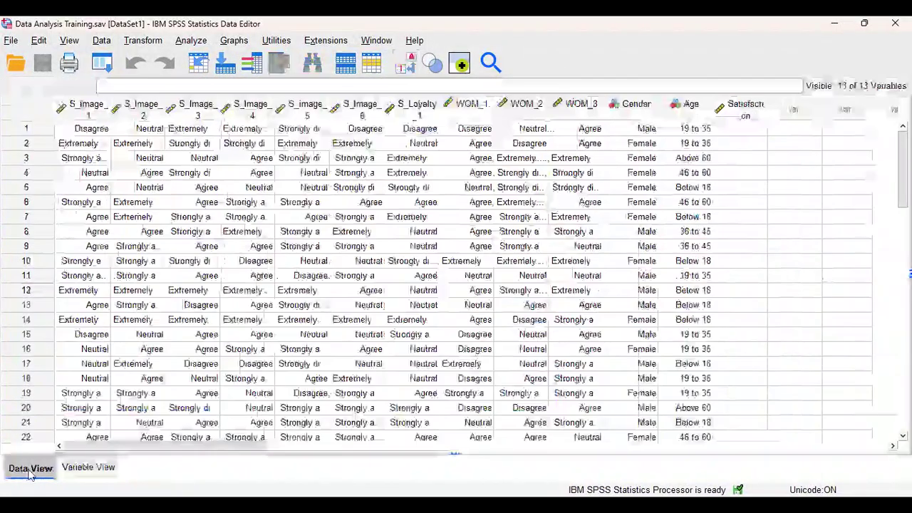
pyautogui.scroll(-2, 713, 177)
pyautogui.scroll(2, 714, 179)
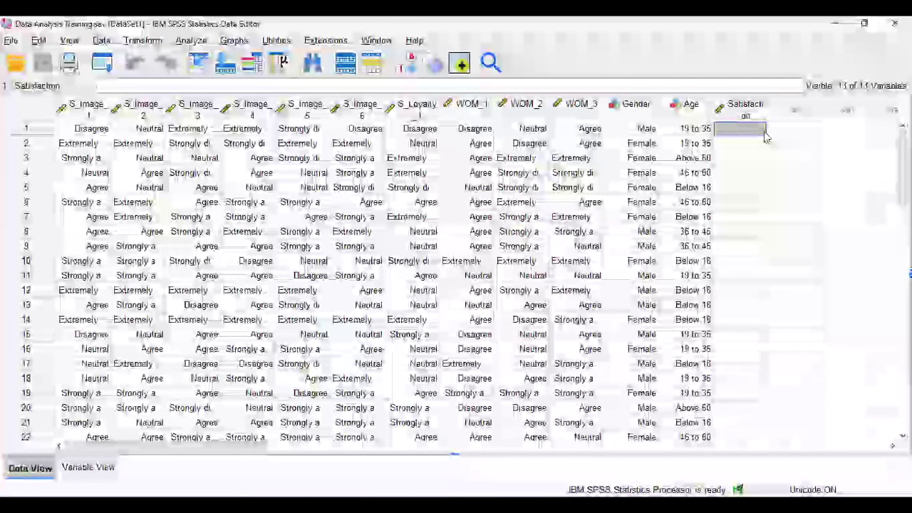
pyautogui.doubleClick(756, 129)
pyautogui.click(759, 129)
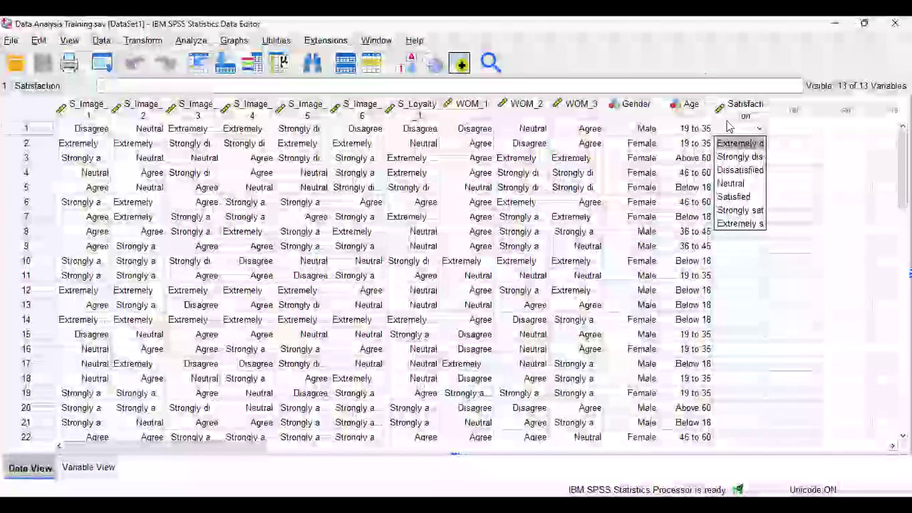
pyautogui.click(726, 158)
pyautogui.click(763, 147)
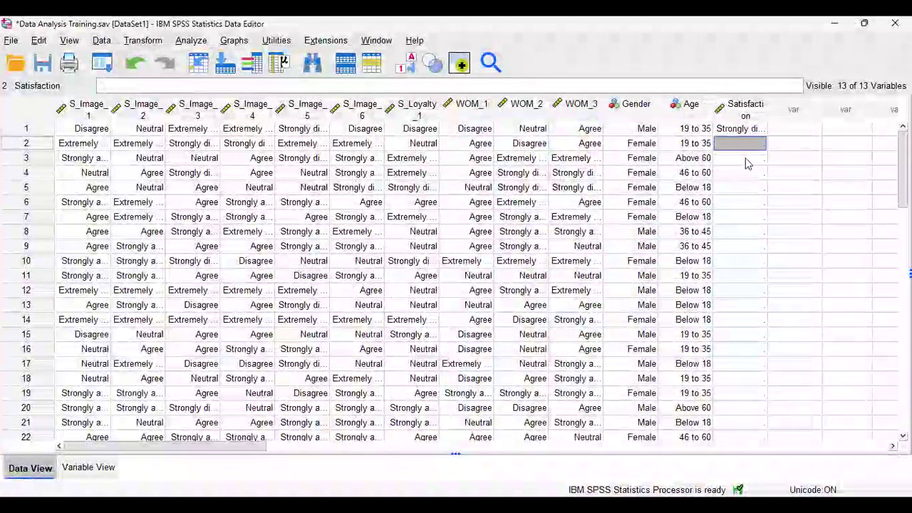
pyautogui.click(761, 148)
pyautogui.click(738, 199)
# Step: Set Satisfaction to Strongly satisfied for case 3 and Strongly dissatisfied for case 4
pyautogui.click(756, 160)
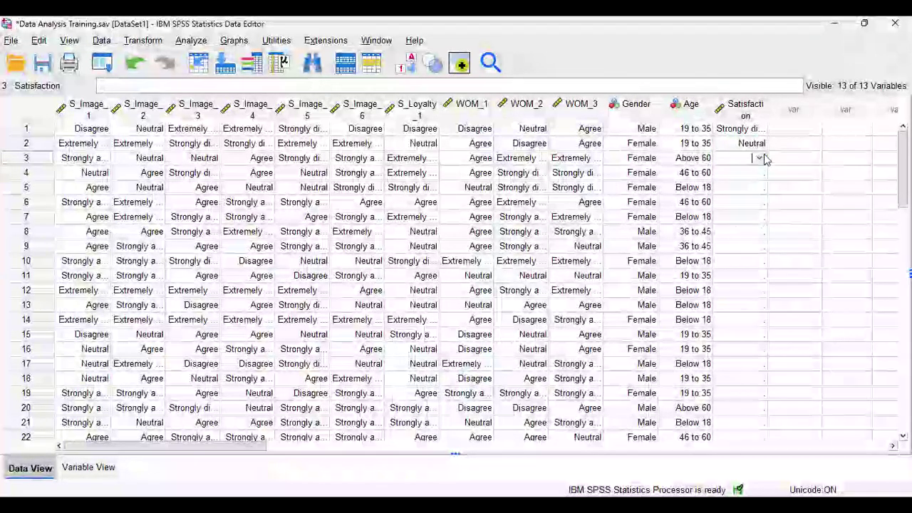
pyautogui.click(762, 158)
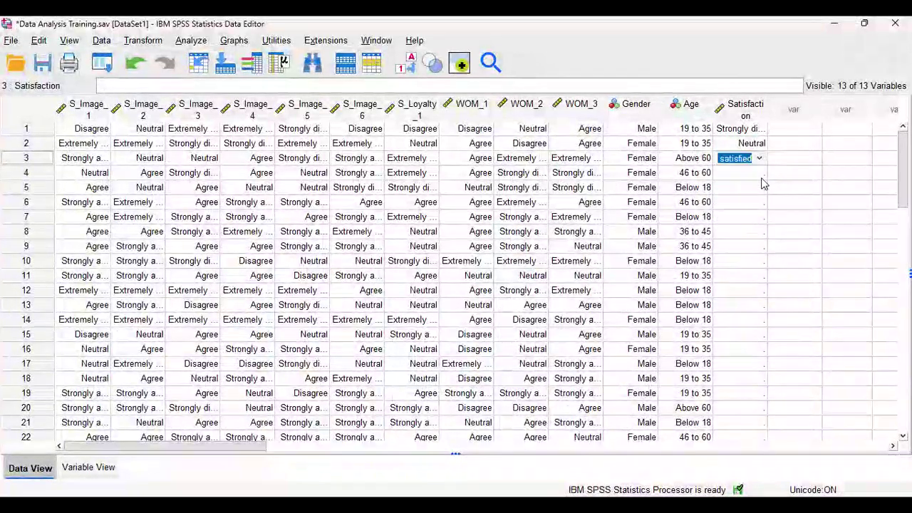
pyautogui.click(759, 175)
pyautogui.click(760, 173)
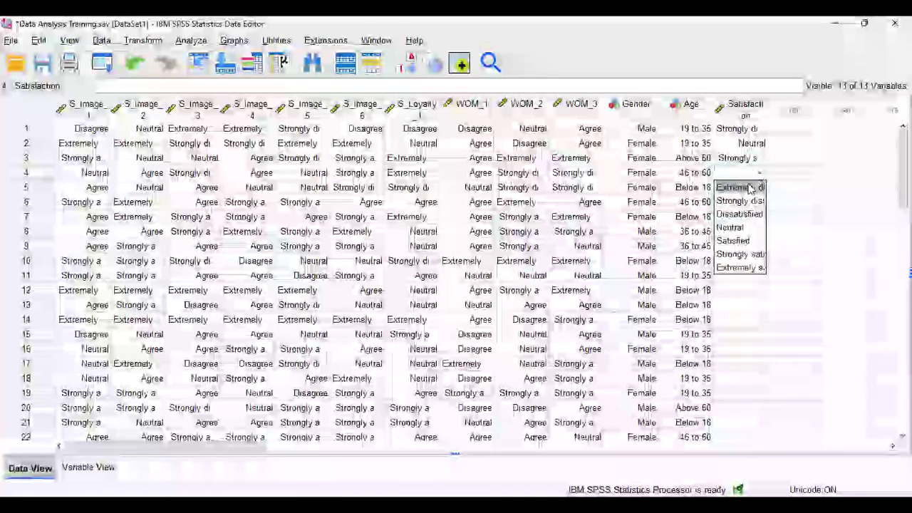
pyautogui.click(723, 202)
# Step: Fill Satisfaction for cases 5 to 7 with Satisfied, Strongly satisfied and Extremely satisfied
pyautogui.click(761, 189)
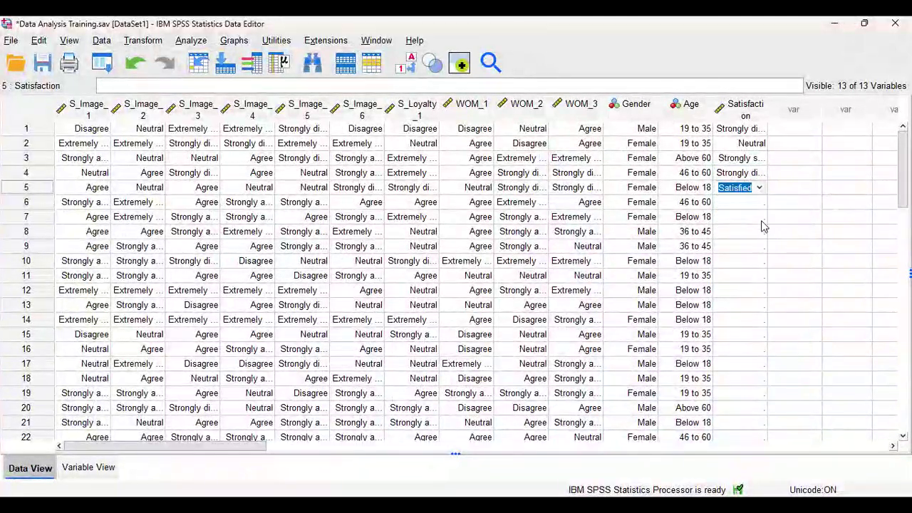
pyautogui.click(760, 202)
pyautogui.click(760, 202)
pyautogui.click(760, 286)
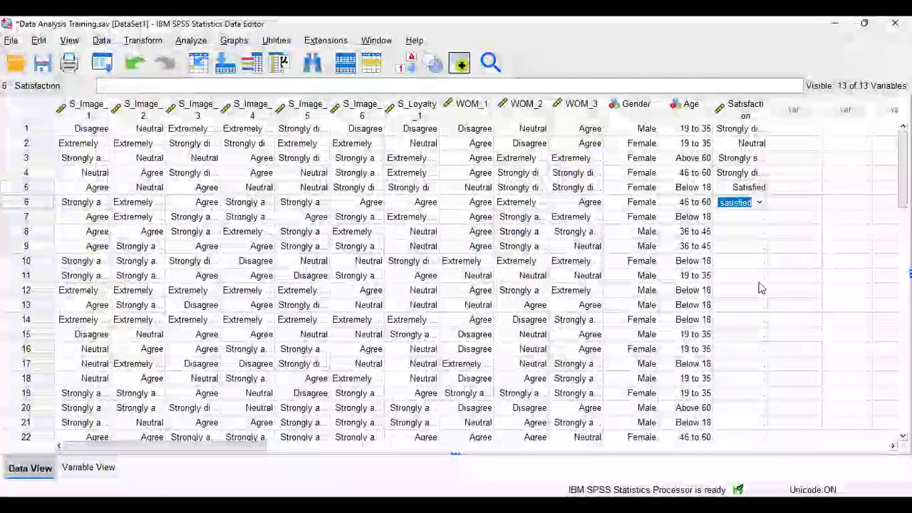
pyautogui.click(756, 219)
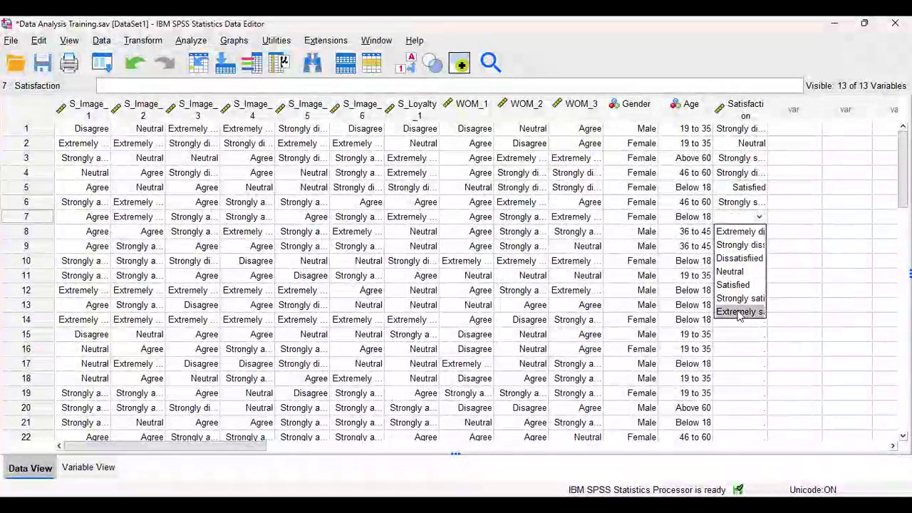
# Step: Fill Satisfaction for cases 8 to 10 with Neutral, Strongly satisfied and Strongly dissatisfied
pyautogui.click(762, 236)
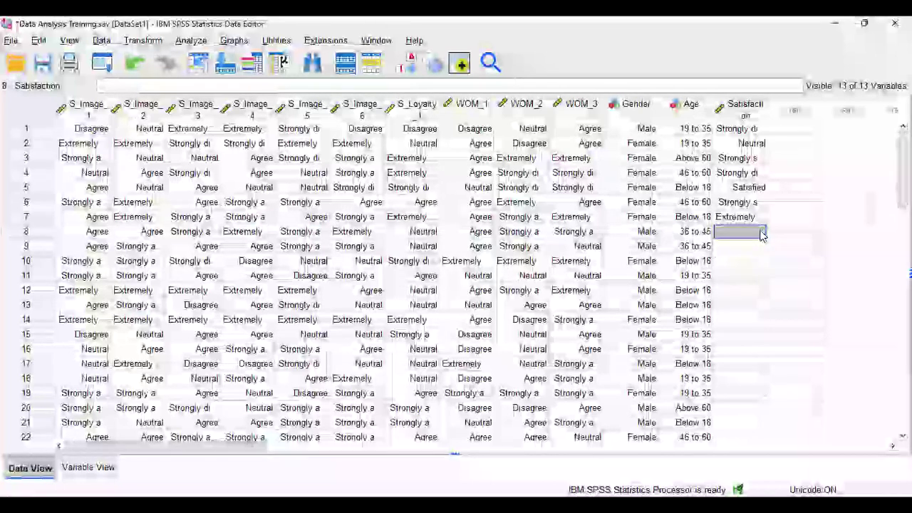
pyautogui.click(760, 234)
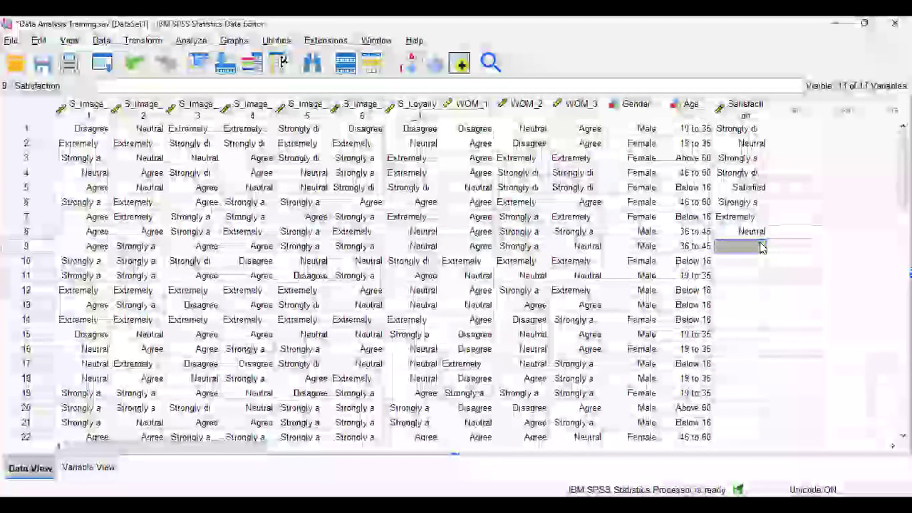
pyautogui.click(761, 247)
pyautogui.click(760, 246)
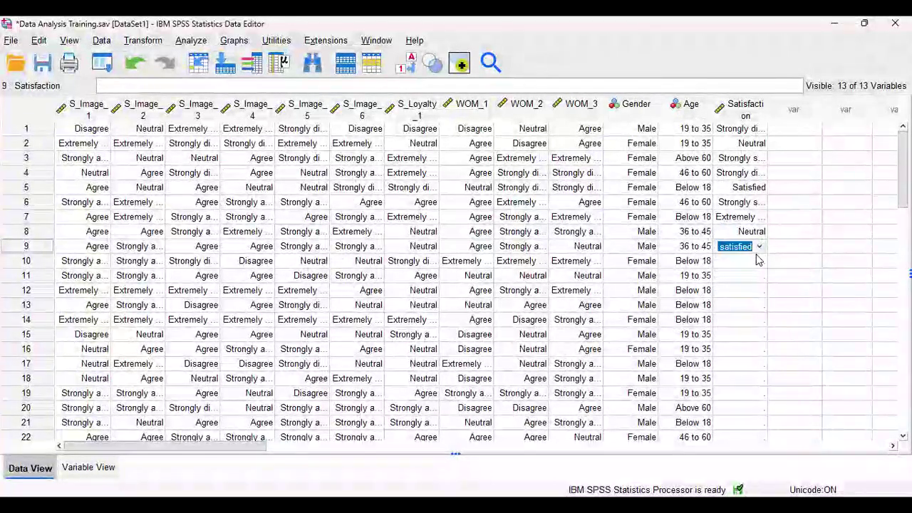
pyautogui.click(760, 264)
pyautogui.click(757, 287)
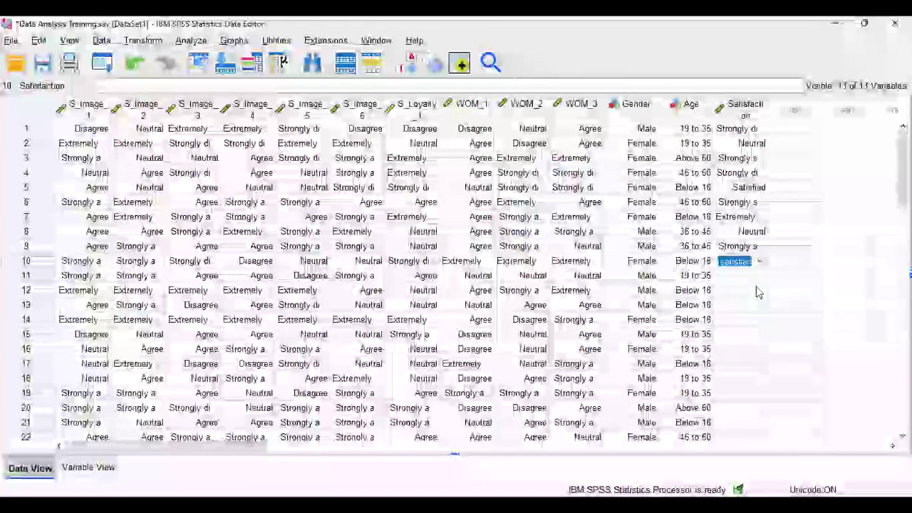
# Step: Set Satisfaction to Dissatisfied for cases 11 and 12, and to Satisfied for case 13
pyautogui.click(758, 276)
pyautogui.click(740, 317)
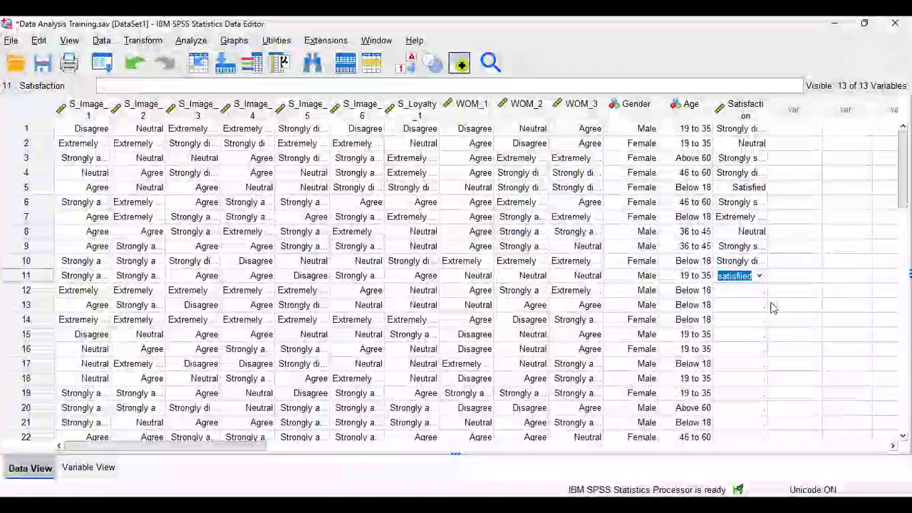
pyautogui.scroll(-6, 741, 303)
pyautogui.scroll(6, 728, 282)
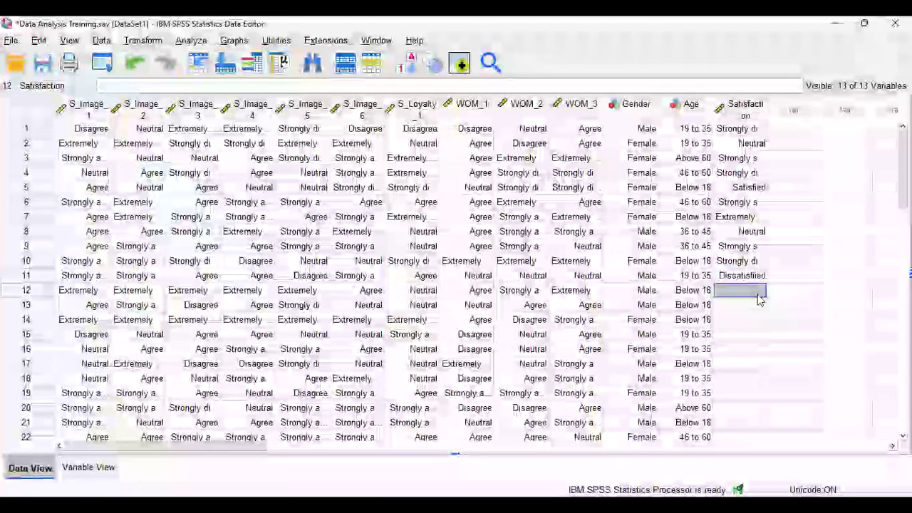
pyautogui.click(758, 294)
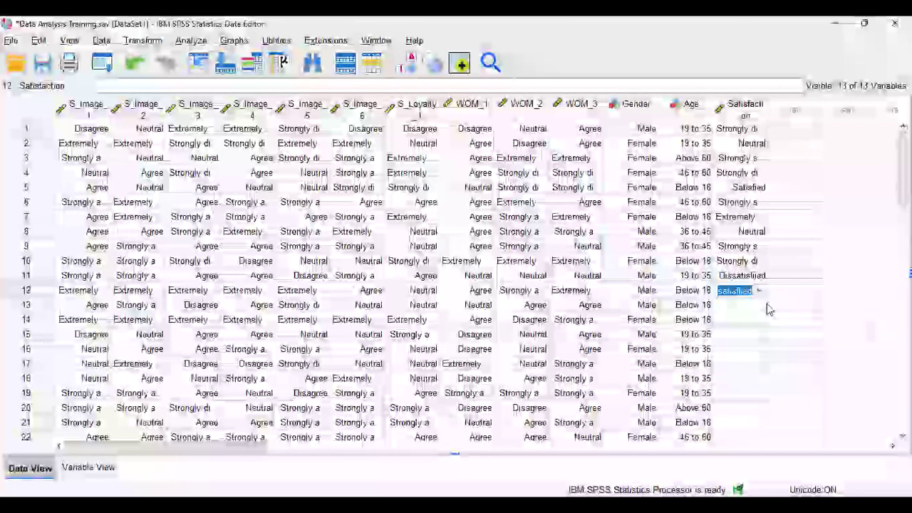
pyautogui.click(753, 305)
pyautogui.click(759, 305)
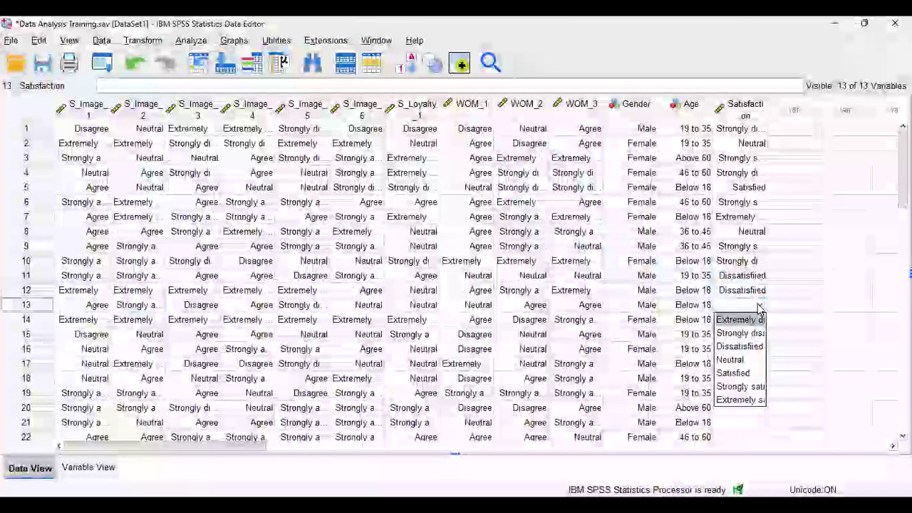
pyautogui.click(741, 374)
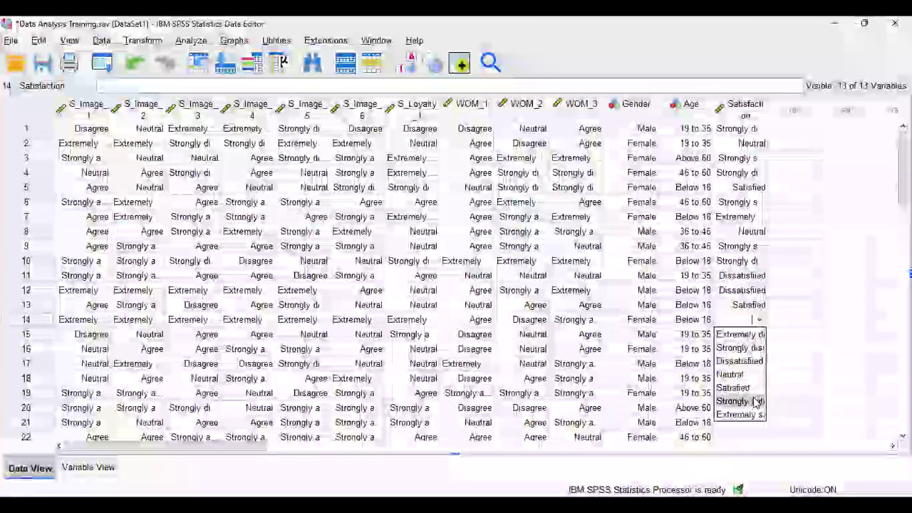
# Step: Set Satisfaction to Strongly satisfied for cases 14 and 15, and choose an Extremely rating for case 16
pyautogui.click(745, 388)
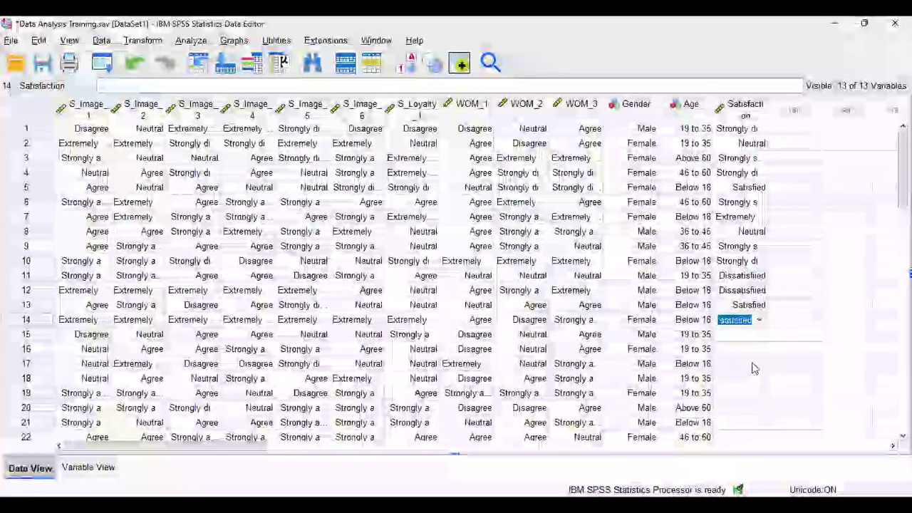
pyautogui.click(754, 334)
pyautogui.click(758, 335)
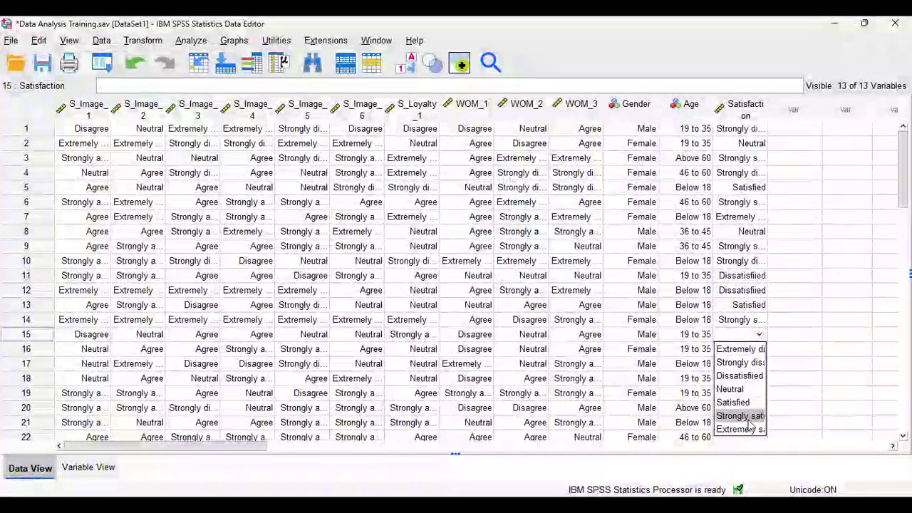
pyautogui.click(761, 350)
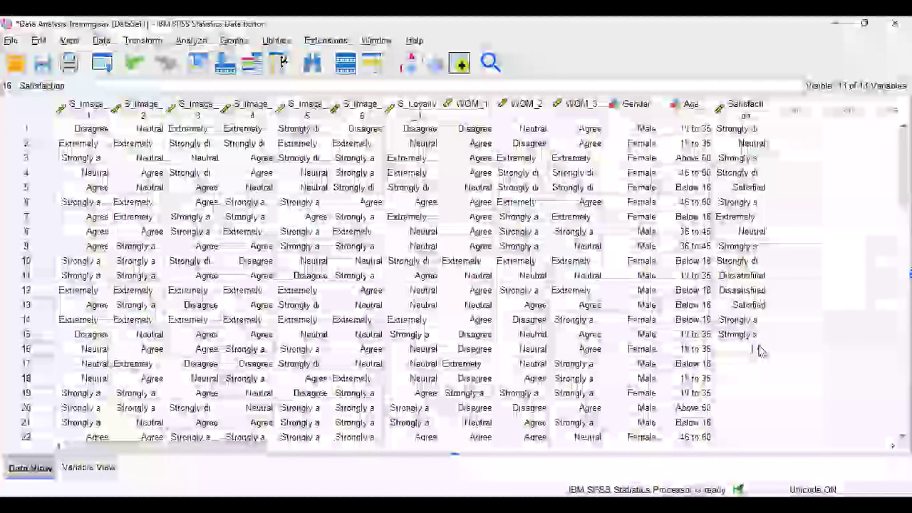
pyautogui.click(760, 349)
pyautogui.click(741, 420)
# Step: Set Satisfaction to Strongly dissatisfied for cases 17, 18 and 19
pyautogui.scroll(-2, 758, 375)
pyautogui.click(756, 275)
pyautogui.click(759, 276)
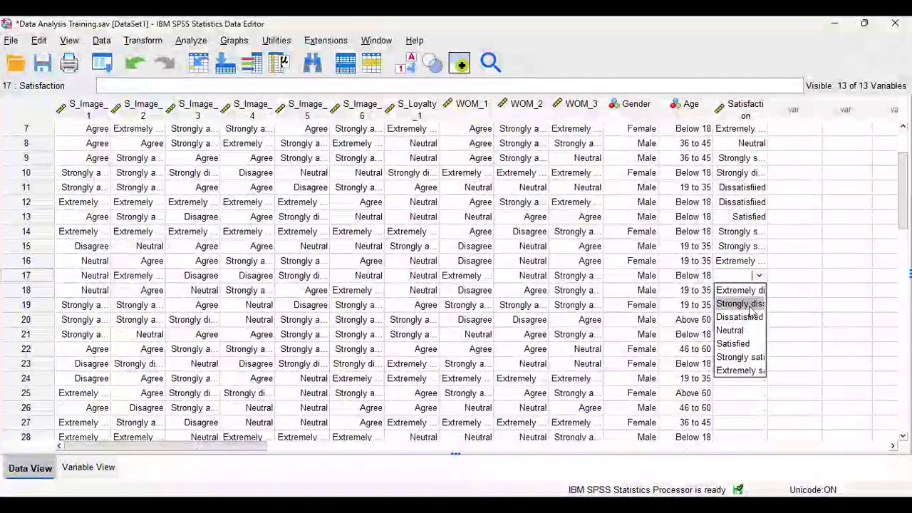
pyautogui.click(762, 303)
pyautogui.click(760, 291)
pyautogui.click(760, 291)
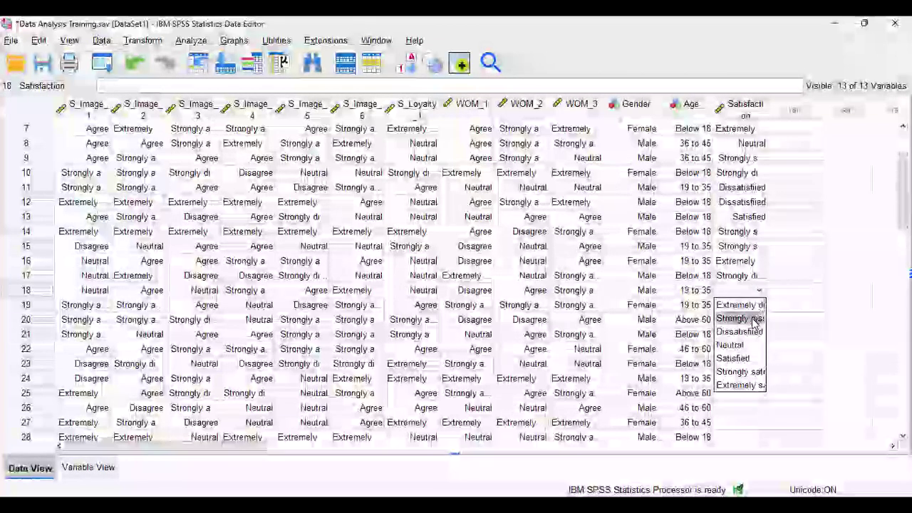
pyautogui.click(748, 356)
pyautogui.click(761, 307)
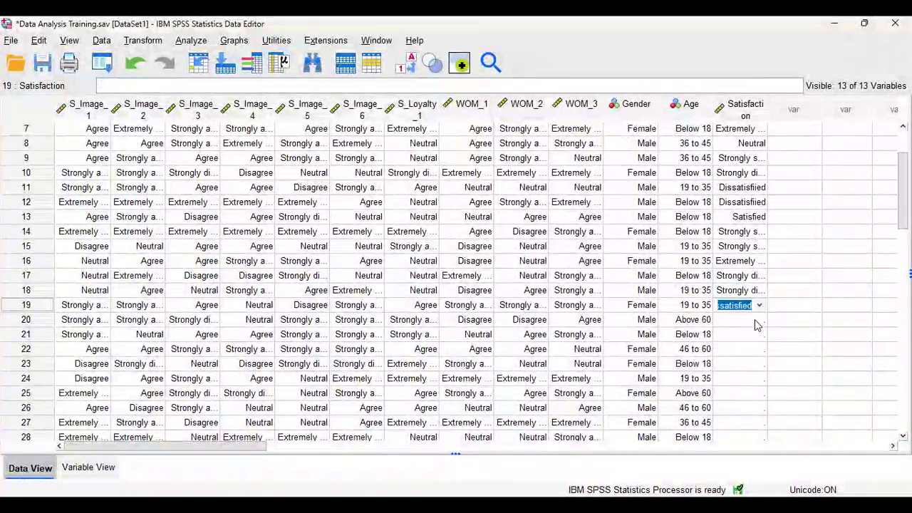
# Step: Fill Satisfaction for cases 20 to 22 with Dissatisfied, Neutral and Strongly dissatisfied
pyautogui.click(760, 321)
pyautogui.click(760, 321)
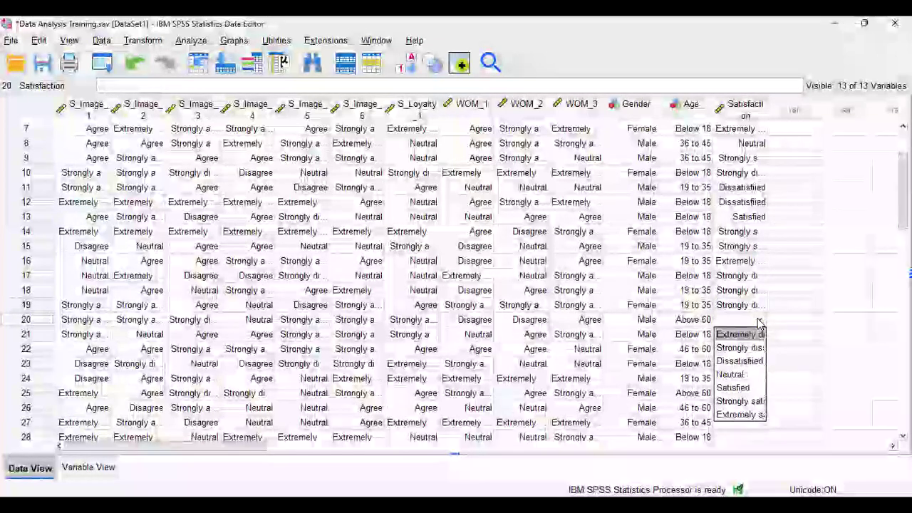
pyautogui.click(741, 385)
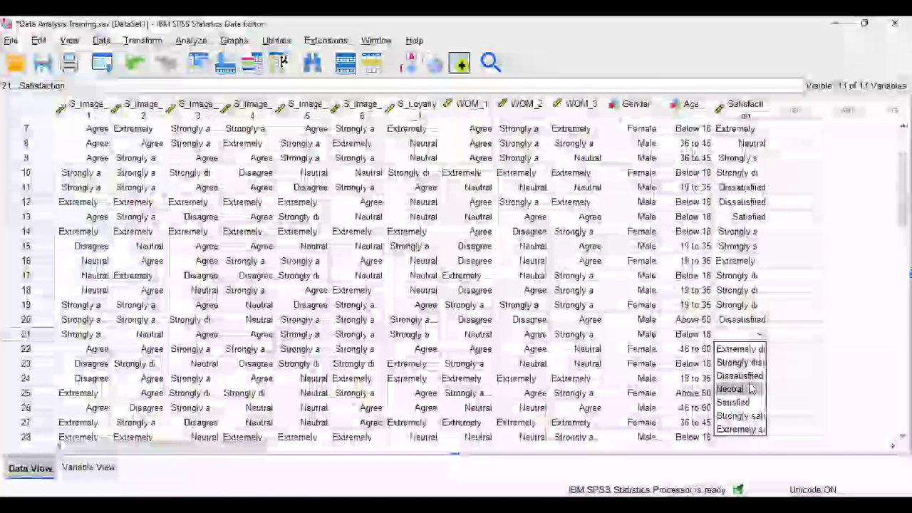
pyautogui.click(733, 390)
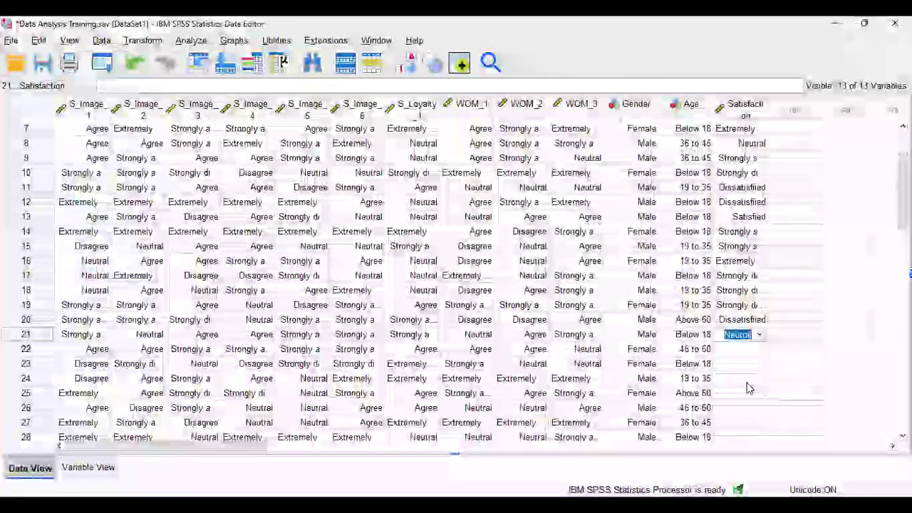
pyautogui.click(762, 350)
pyautogui.click(761, 350)
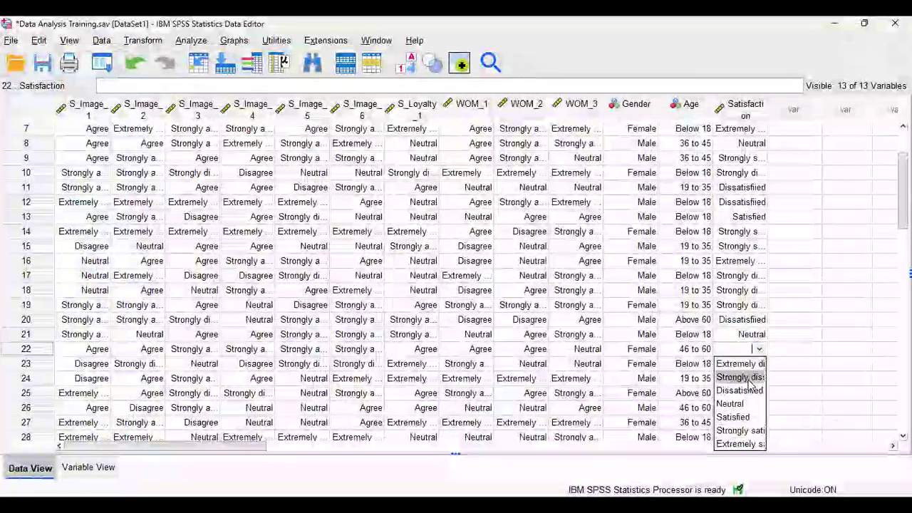
pyautogui.click(745, 378)
# Step: Set Satisfaction to Strongly dissatisfied for cases 23 and 24
pyautogui.click(760, 367)
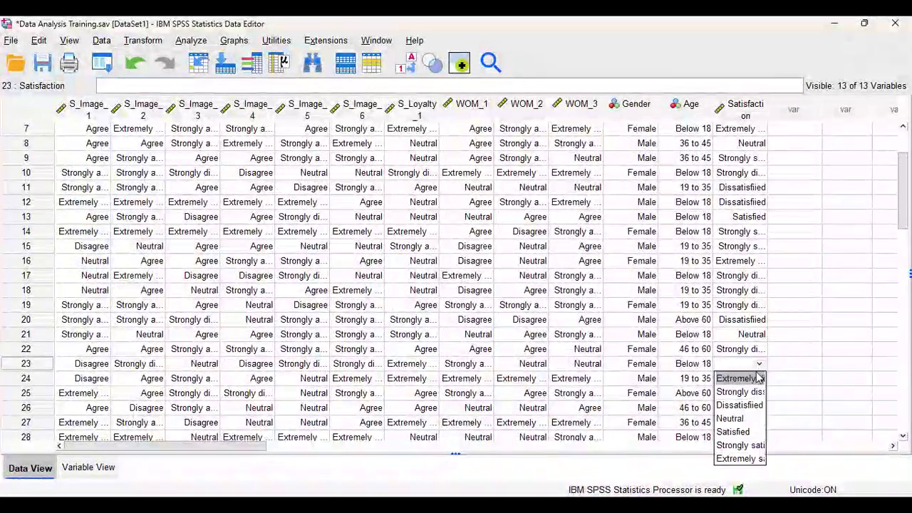
pyautogui.click(745, 392)
pyautogui.click(761, 381)
pyautogui.click(761, 381)
pyautogui.click(746, 404)
# Step: Set Satisfaction to Strongly dissatisfied for case 25 and choose an Extremely rating for case 26
pyautogui.scroll(-2, 754, 403)
pyautogui.click(759, 308)
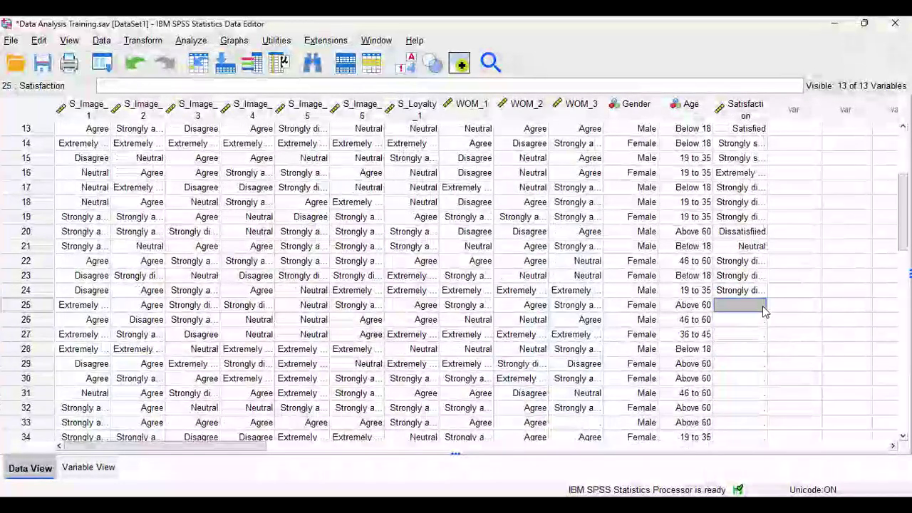
pyautogui.click(741, 333)
pyautogui.click(760, 322)
pyautogui.click(760, 320)
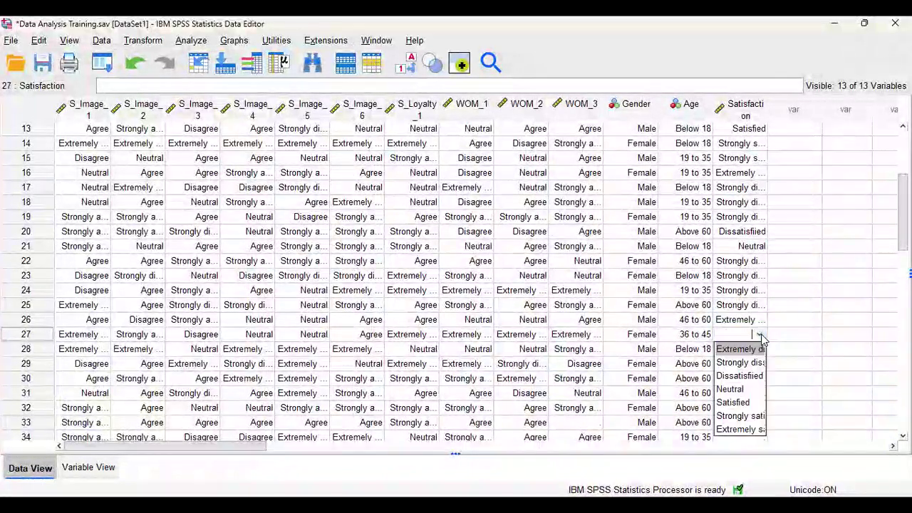
# Step: Set Satisfaction to Satisfied for case 27 and Dissatisfied for case 28
pyautogui.click(745, 402)
pyautogui.click(758, 350)
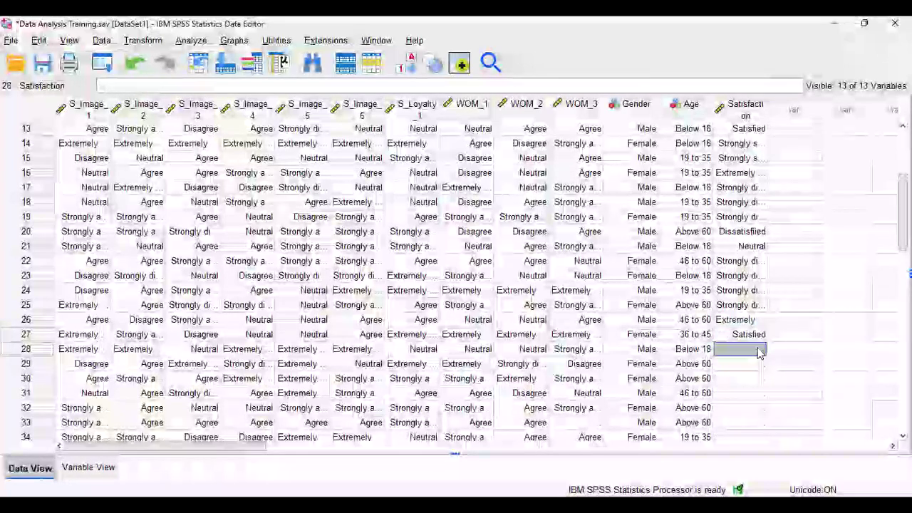
pyautogui.click(758, 350)
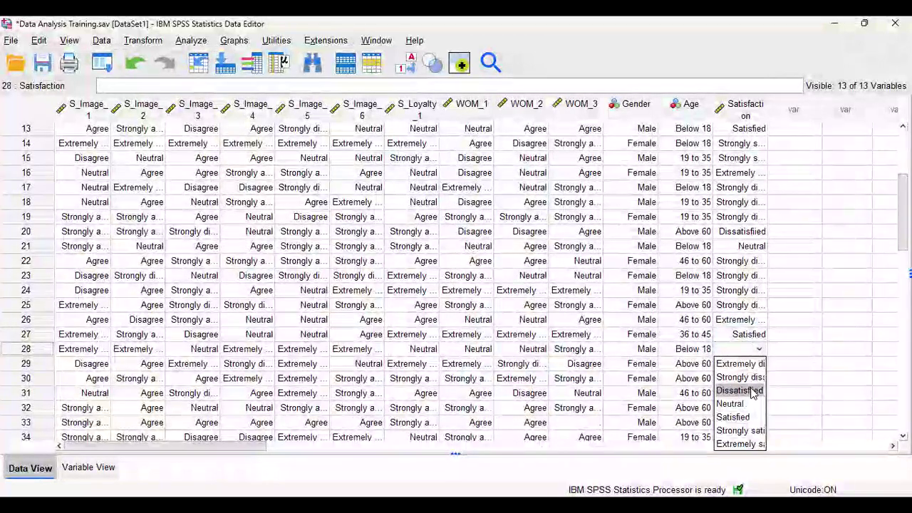
pyautogui.click(754, 393)
pyautogui.scroll(-2, 760, 320)
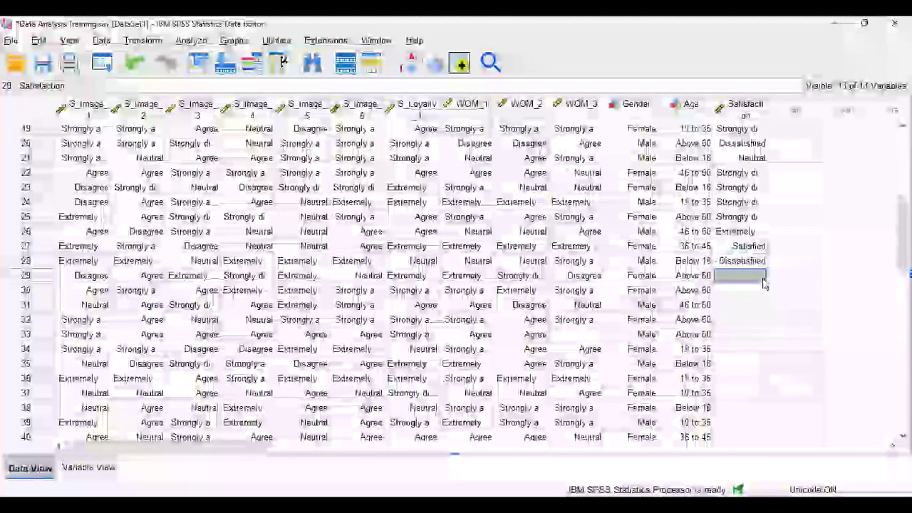
# Step: Set Satisfaction to Satisfied for case 29
pyautogui.click(758, 278)
pyautogui.click(759, 278)
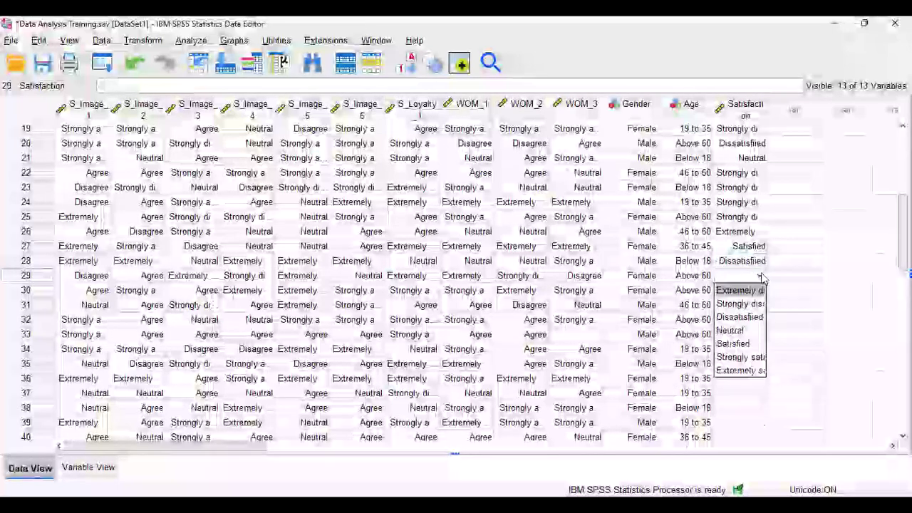
pyautogui.click(738, 345)
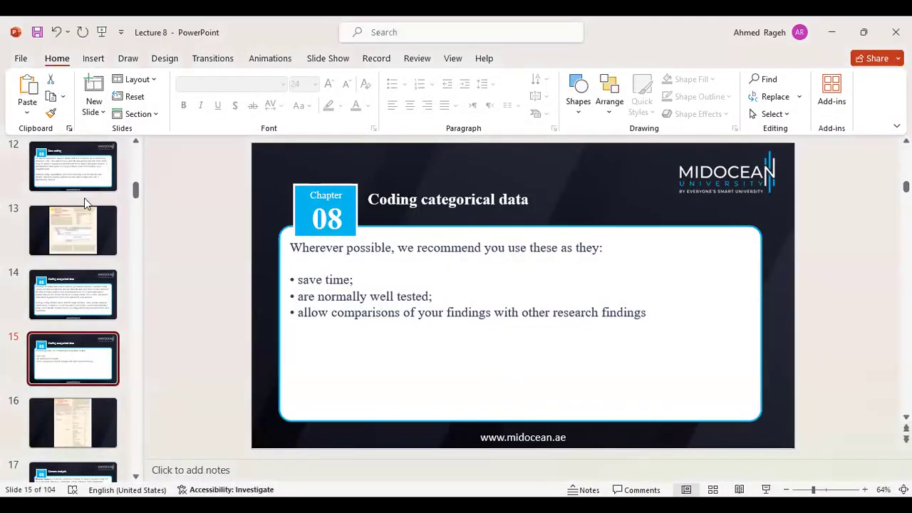
# Step: Switch to the Lecture 8 presentation in PowerPoint and browse from slide 14 on coding categorical data to slide 22 on exploring and presenting data
pyautogui.click(85, 295)
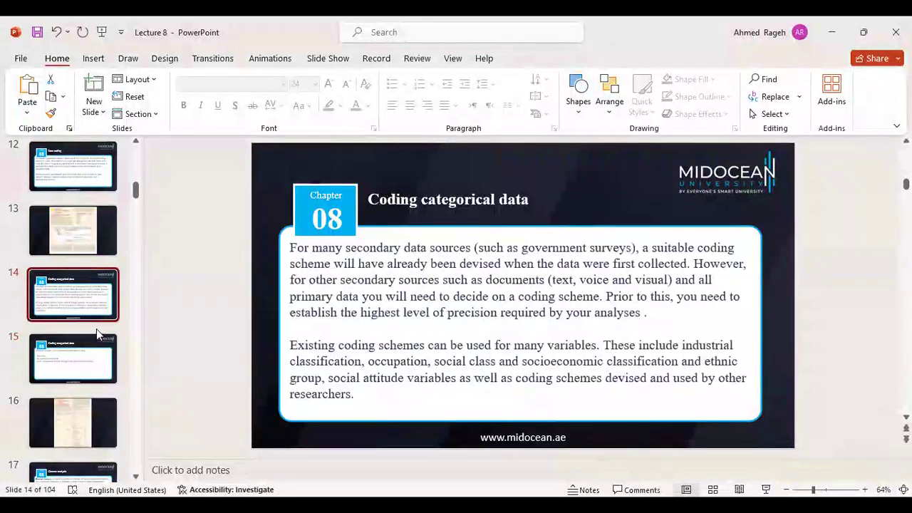
pyautogui.press('Down')
pyautogui.press('Down')
pyautogui.press('Down')
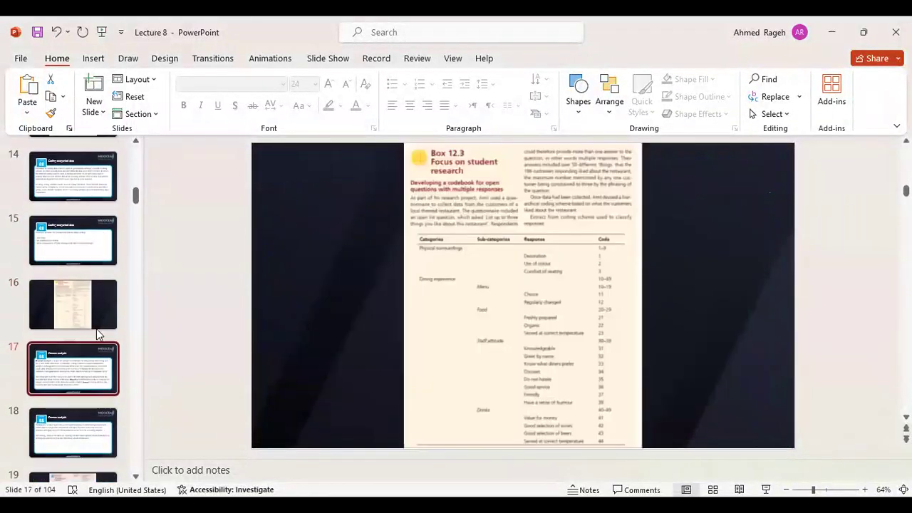
pyautogui.press('Down')
pyautogui.press('Down')
pyautogui.press('Down')
pyautogui.press('Down')
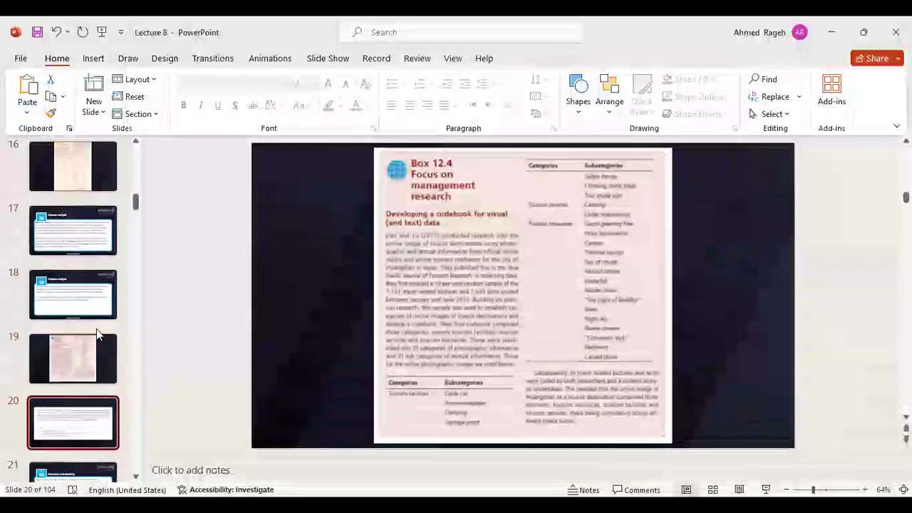
pyautogui.press('Down')
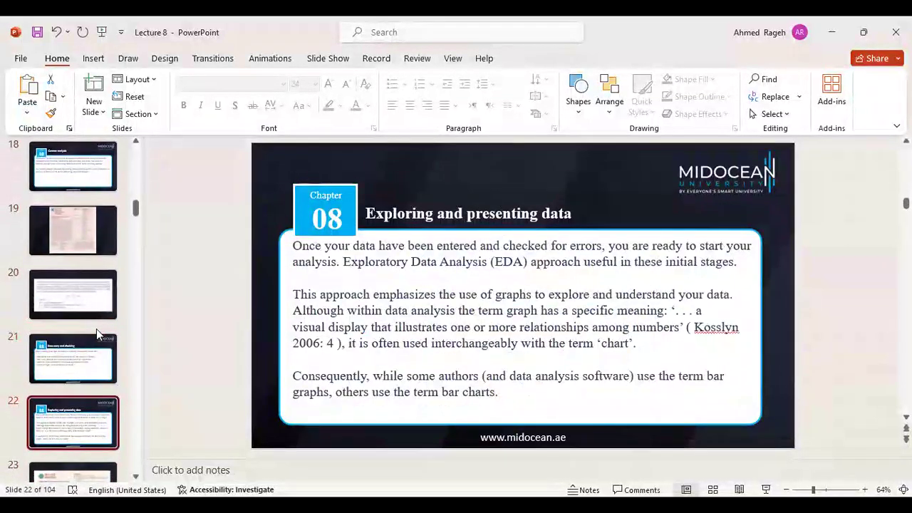